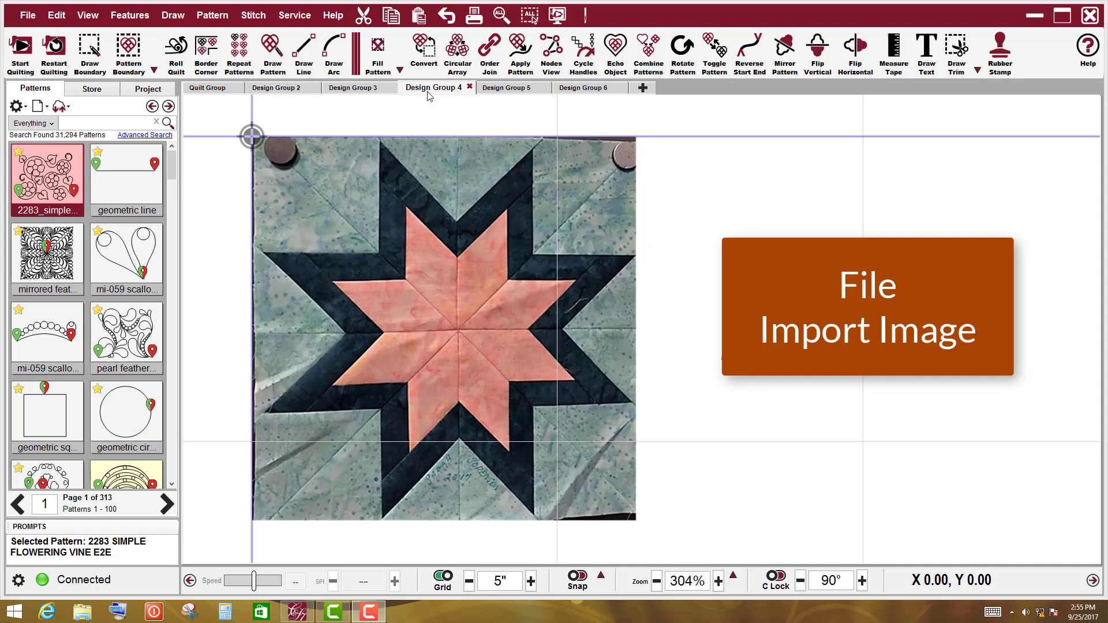
Measure the Design Group 4 star block's width from its left edge to its right edge.
left_click(595, 89)
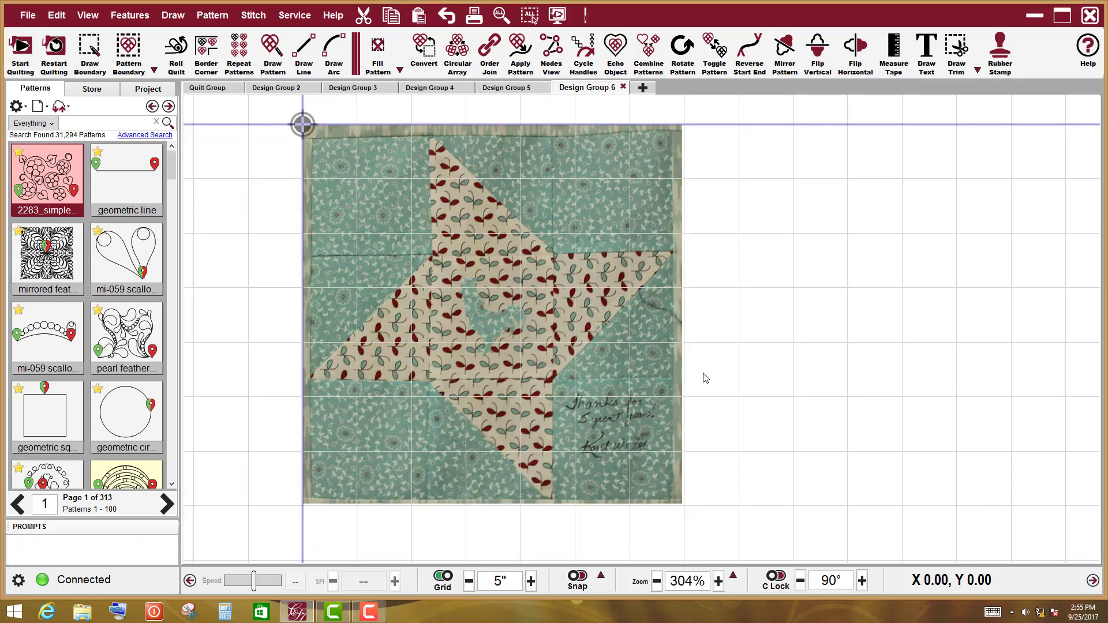
left_click(437, 92)
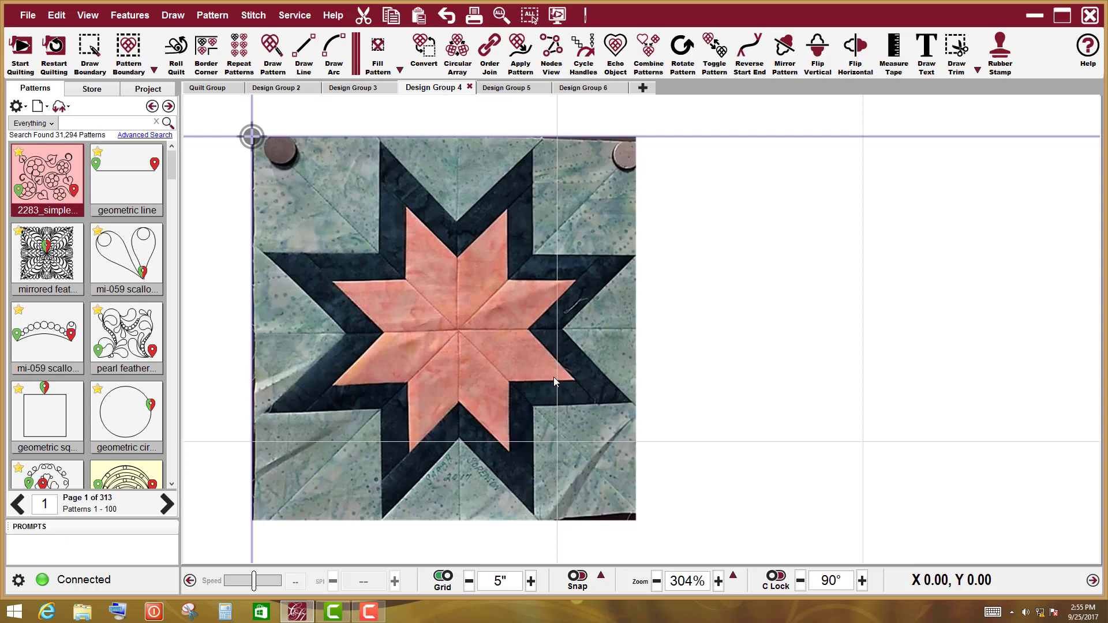
scroll(554, 380, "down", 2)
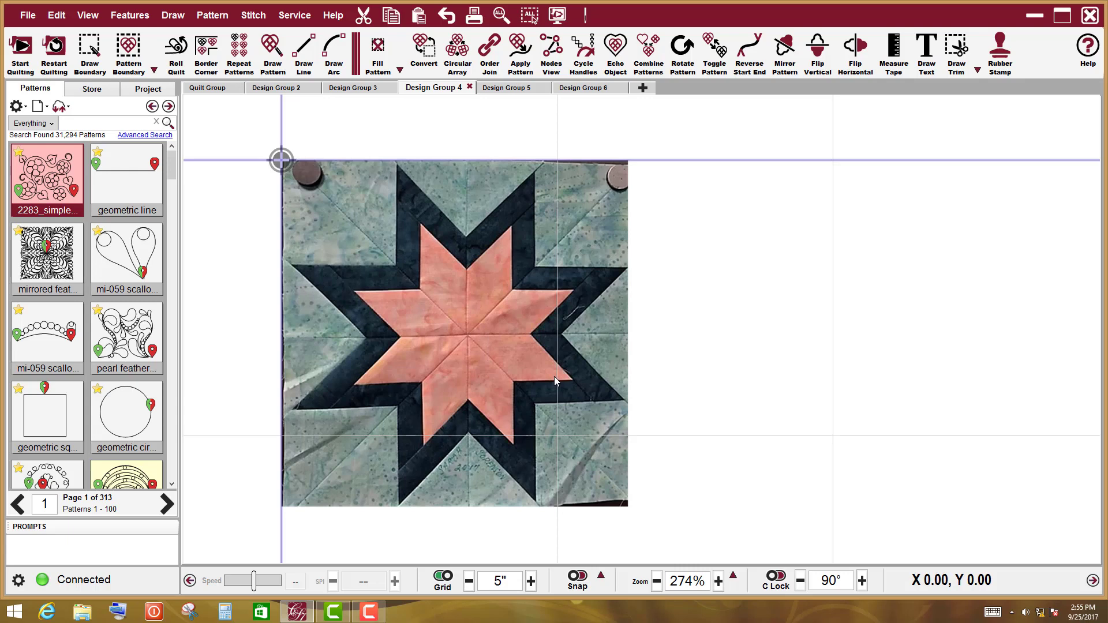
left_click(894, 51)
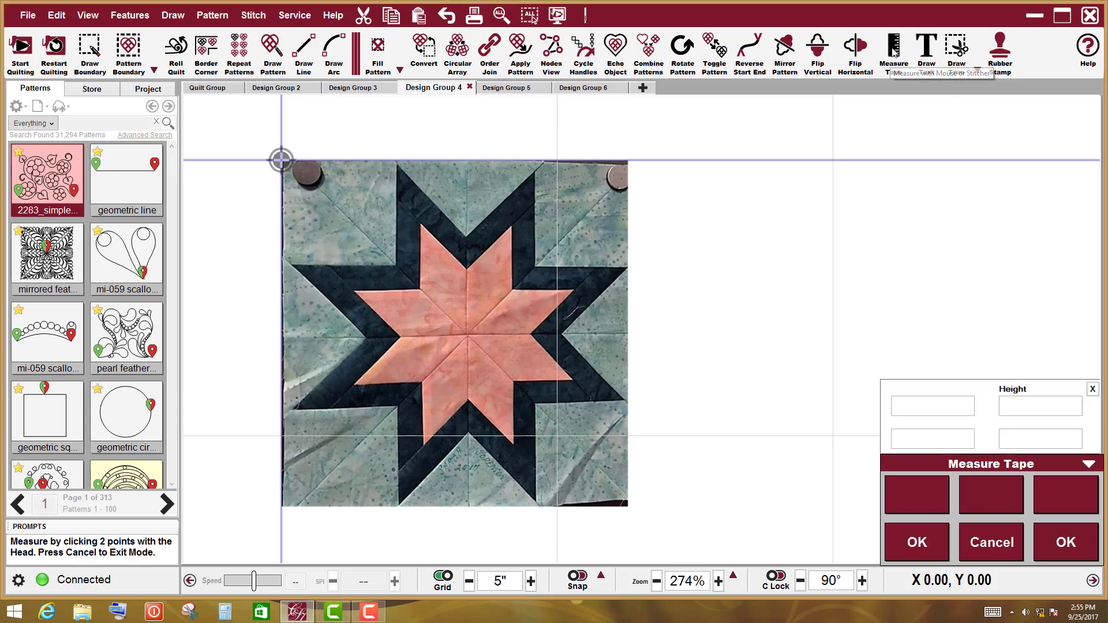
left_click(282, 333)
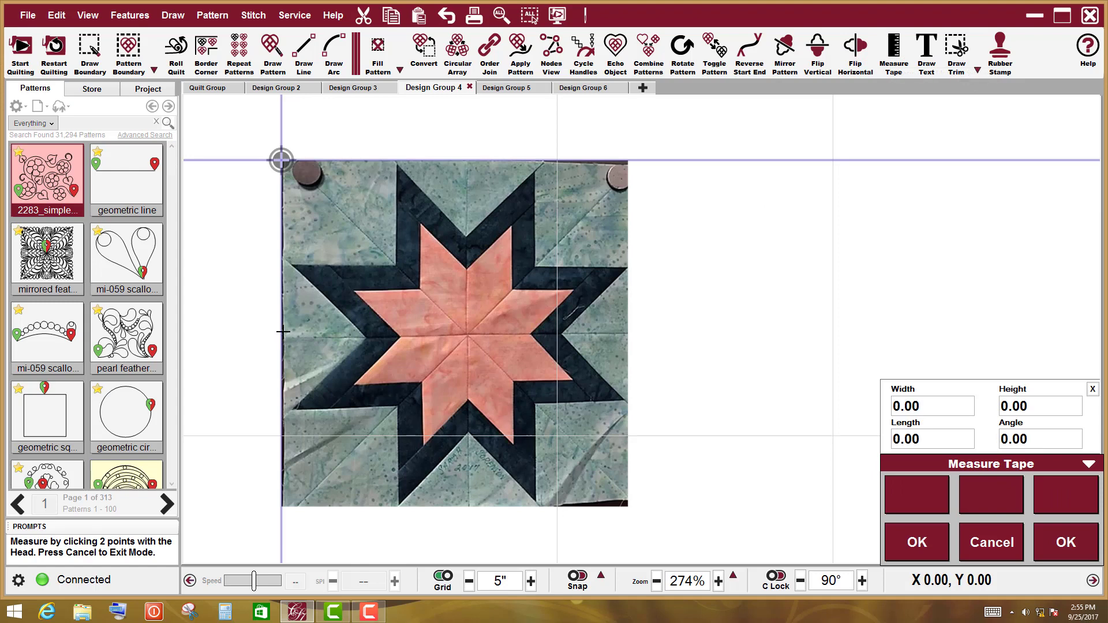
left_click(627, 331)
Measure the Design Group 6 pinwheel block's width, then show the star block's project patterns.
left_click(601, 90)
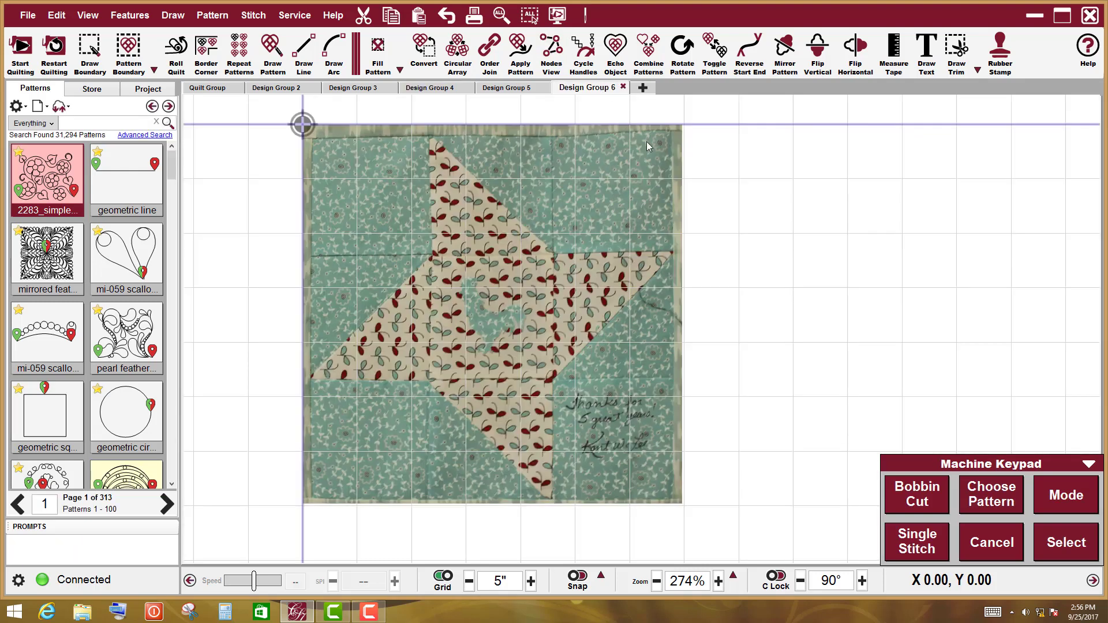
left_click(303, 306)
left_click(682, 306)
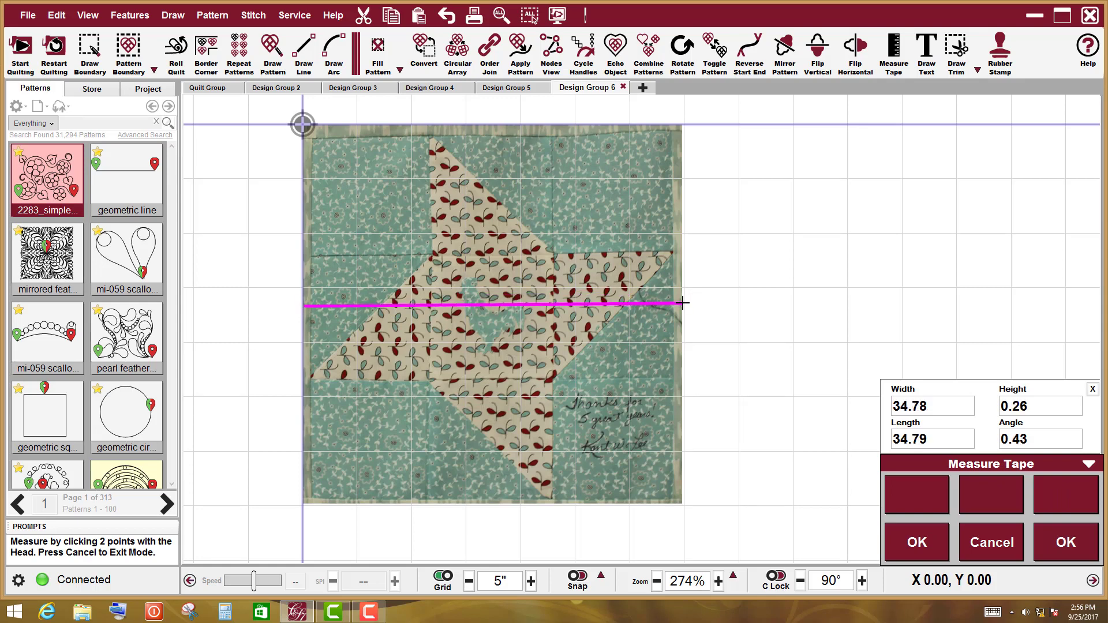
left_click(682, 302)
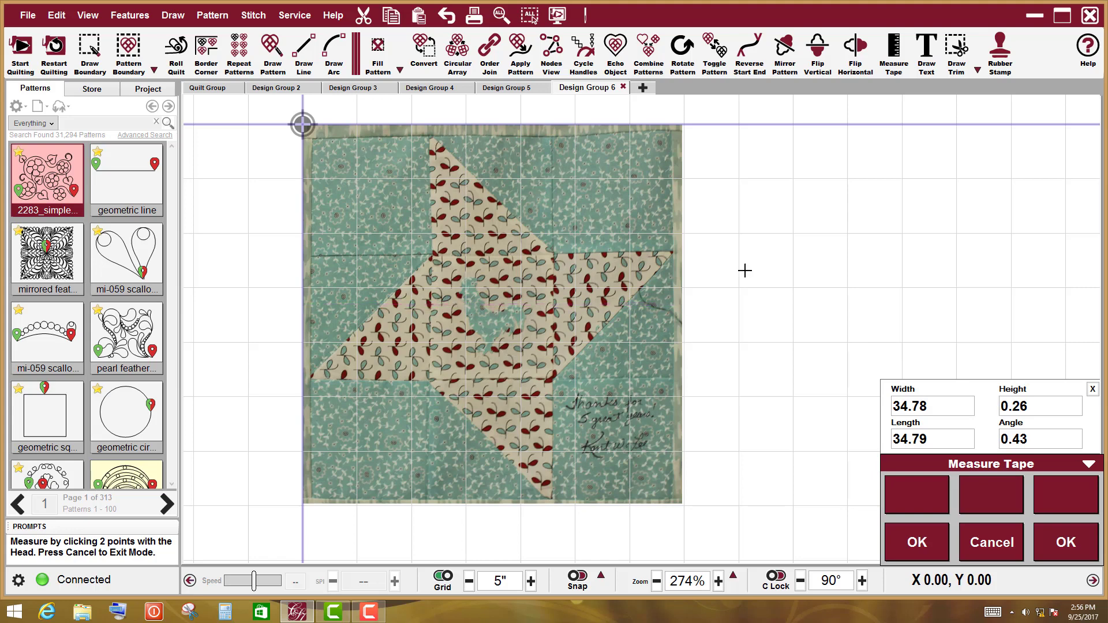
key("Escape")
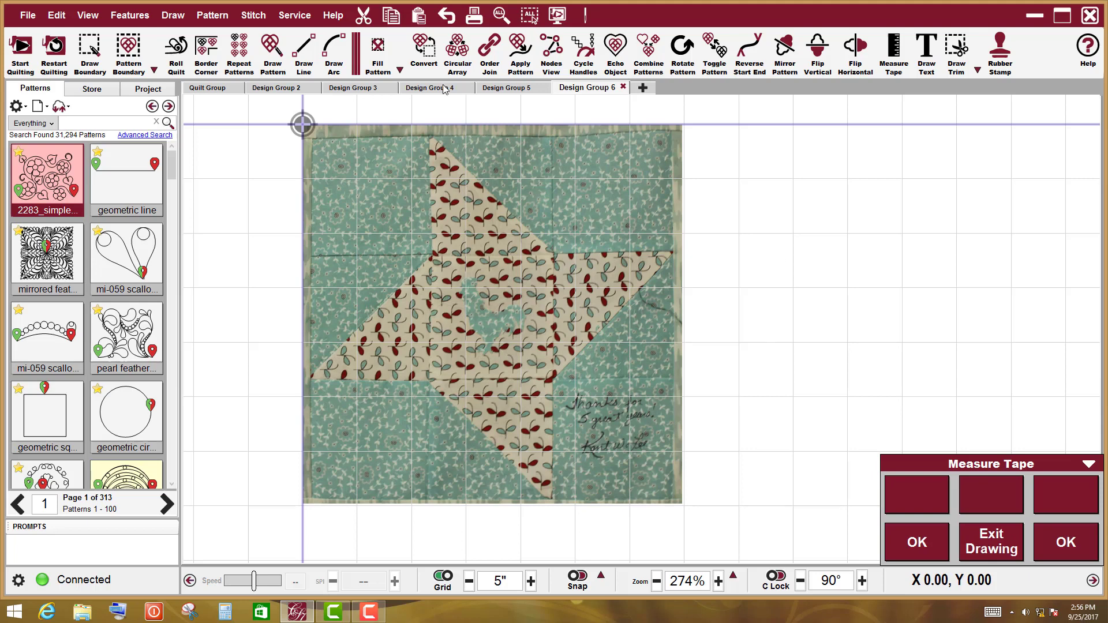
left_click(450, 95)
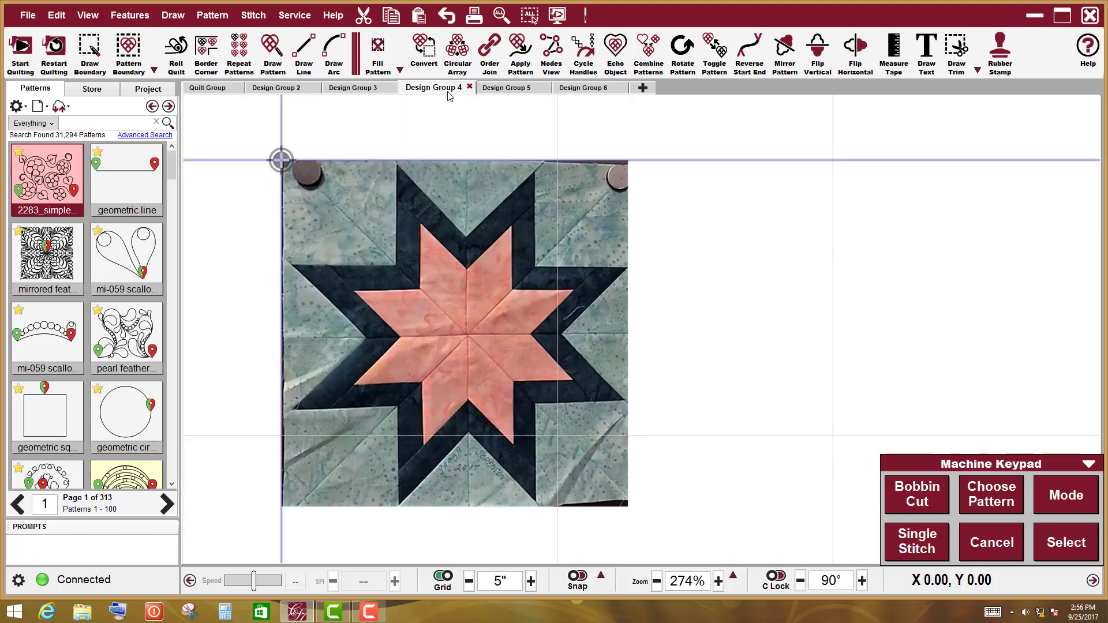
left_click(162, 92)
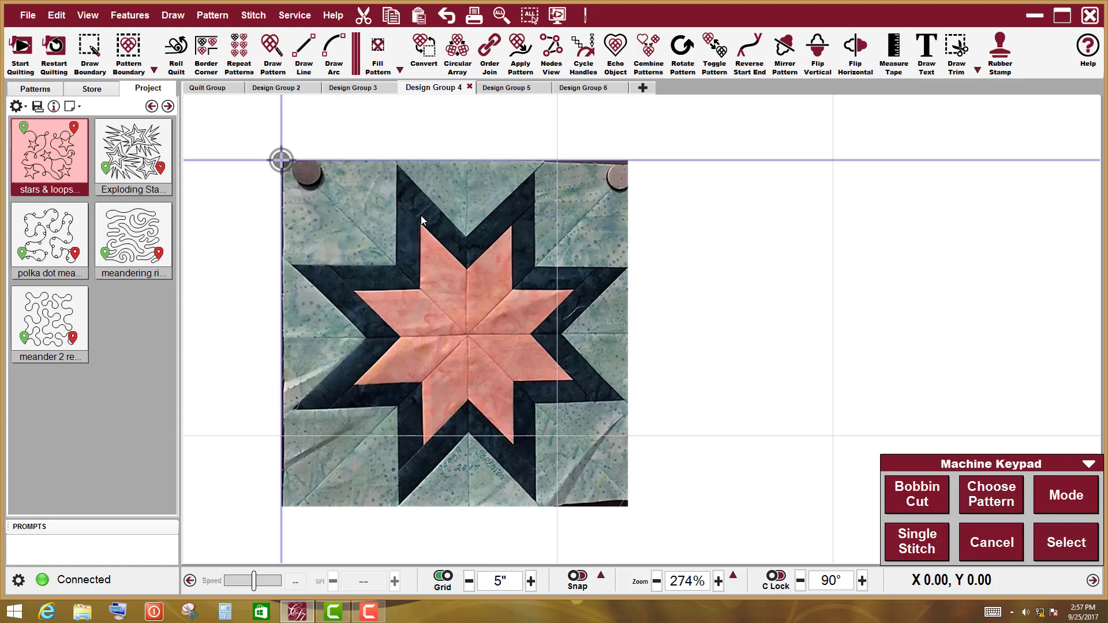
Draw a boundary around the whole block photo and lower the image opacity to fade it.
left_click(89, 50)
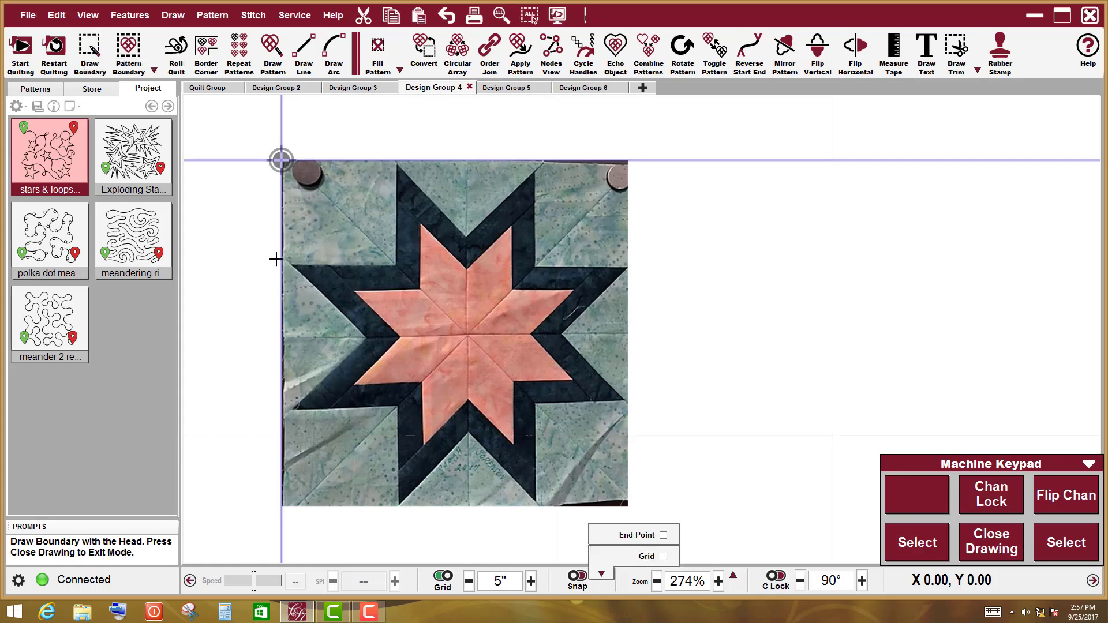
left_click(273, 506)
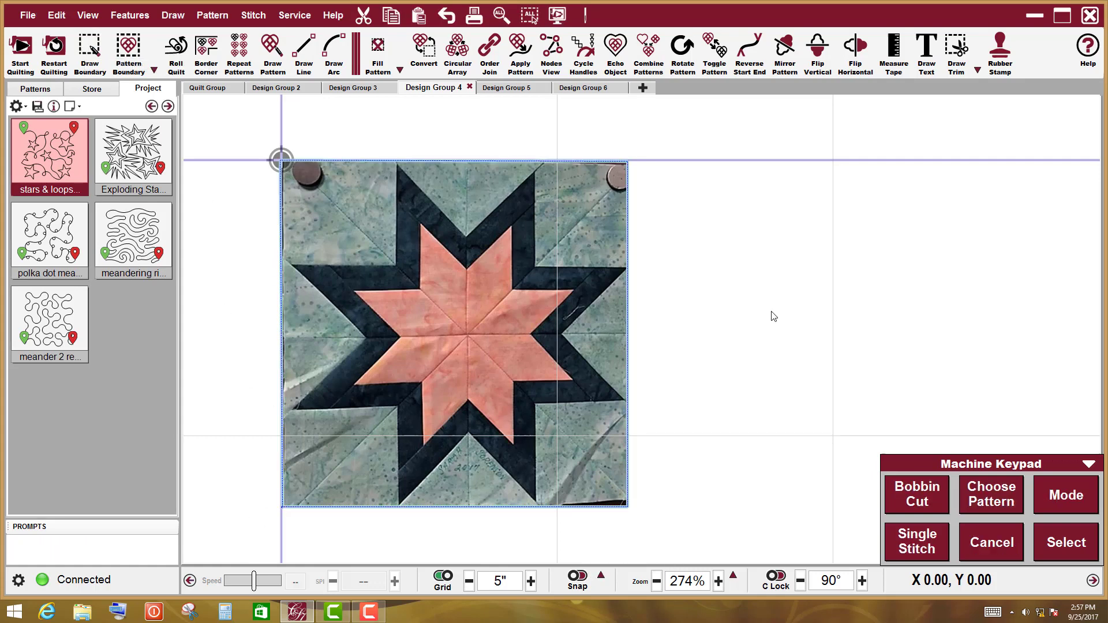
right_click(774, 317)
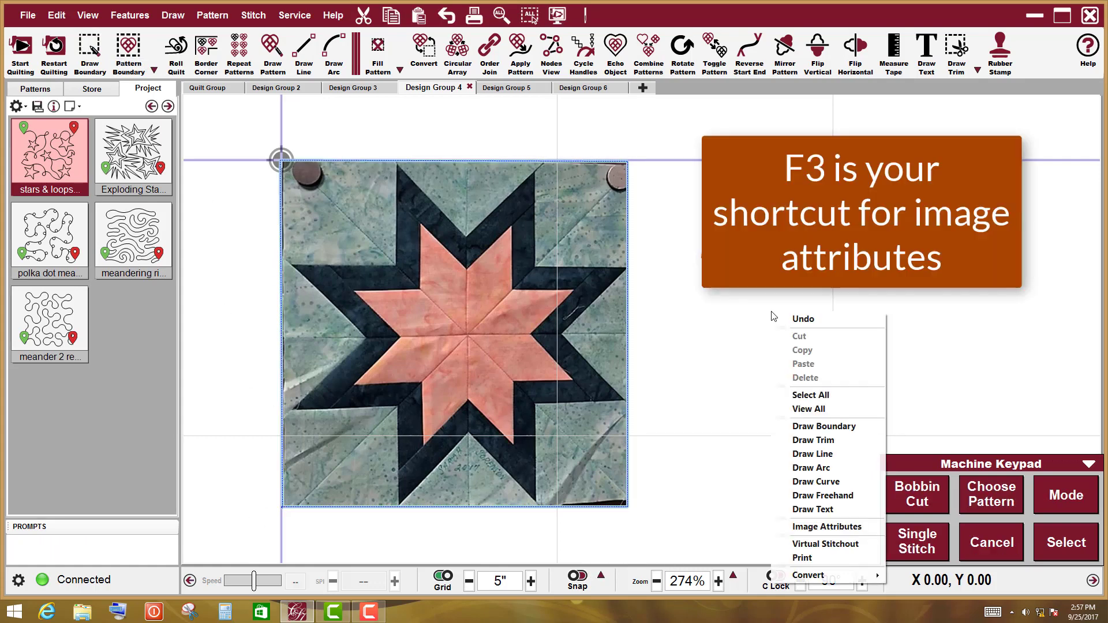
left_click(820, 527)
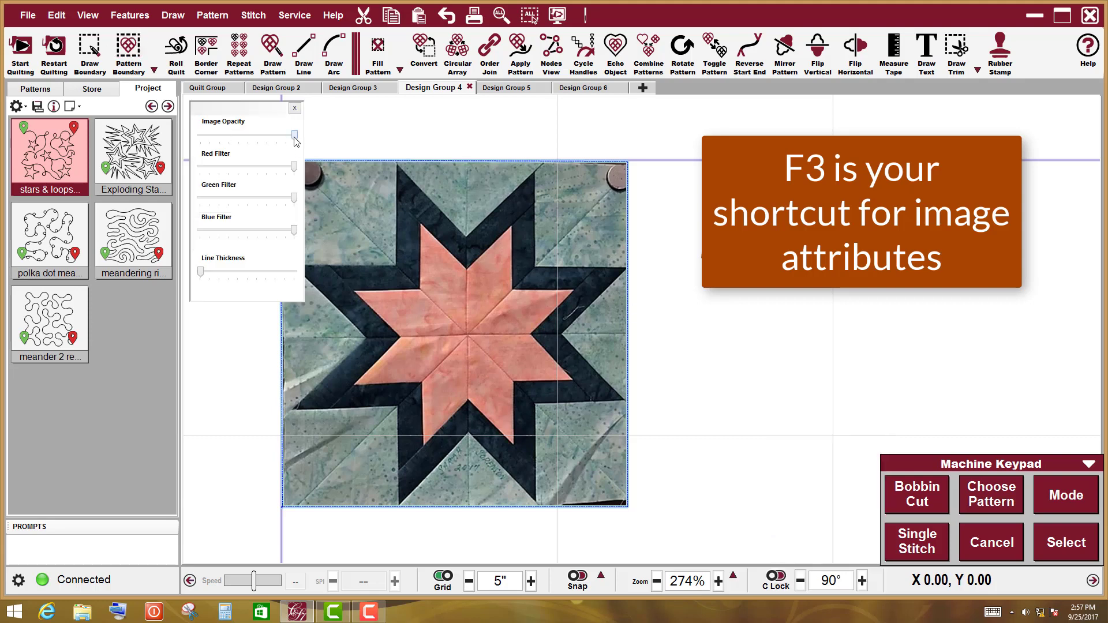
left_click_drag(295, 141, 260, 136)
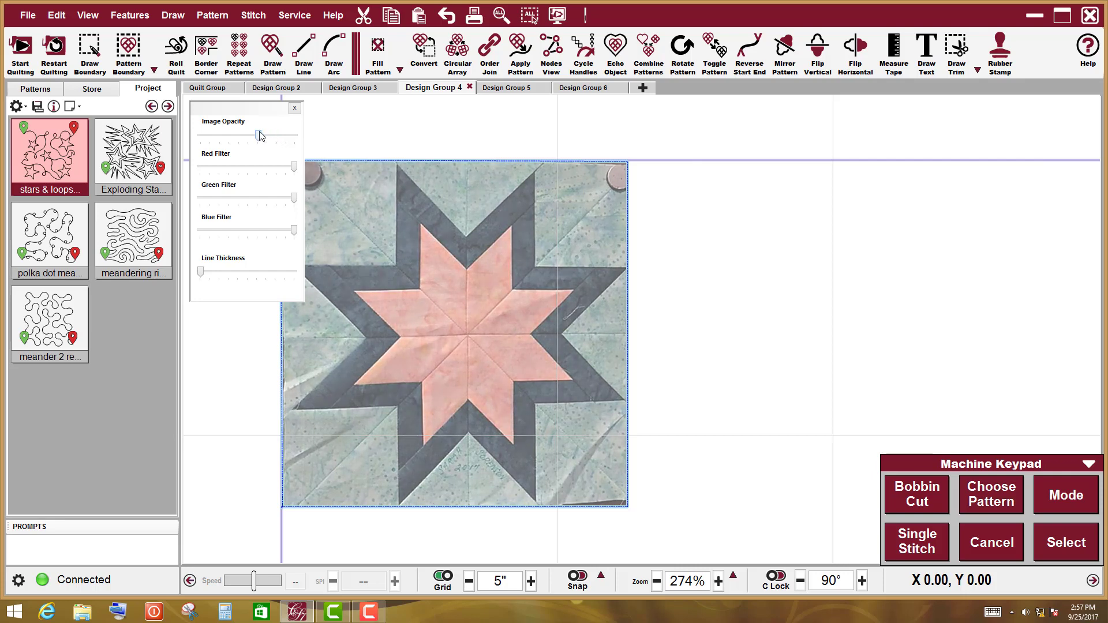
left_click(294, 109)
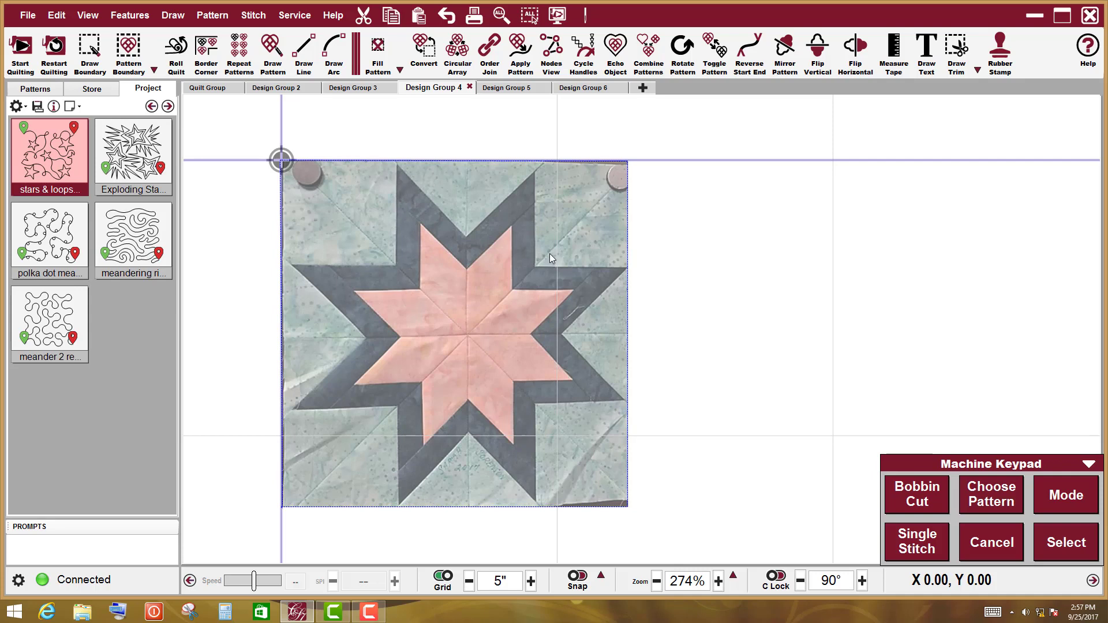
Choose Draw Trim from the Draw menu to trace the eight-point star.
left_click(173, 15)
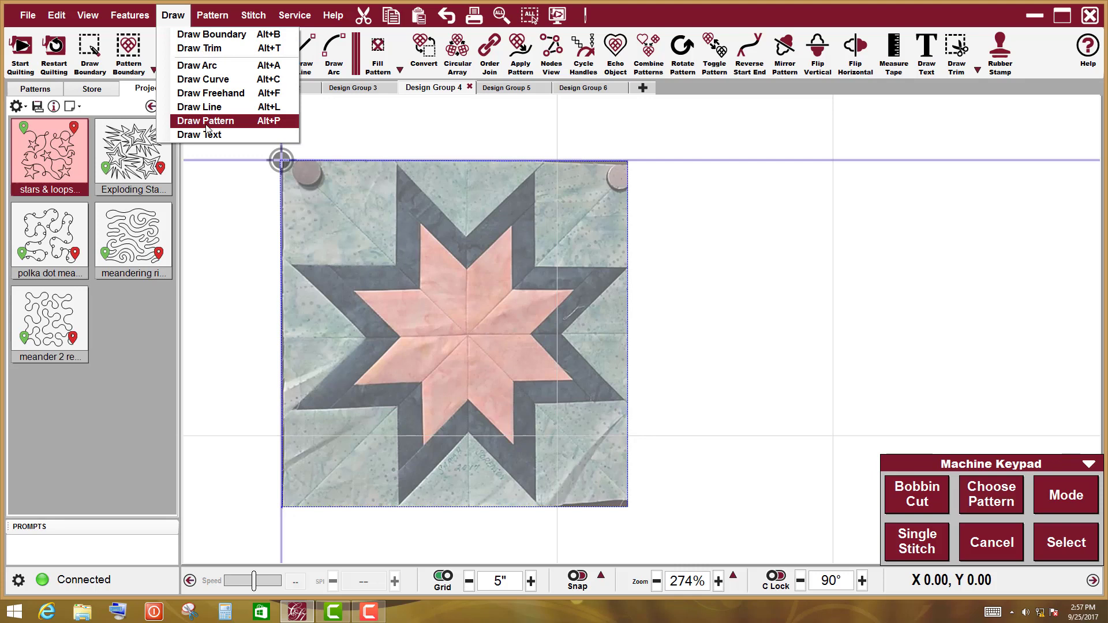
left_click(208, 48)
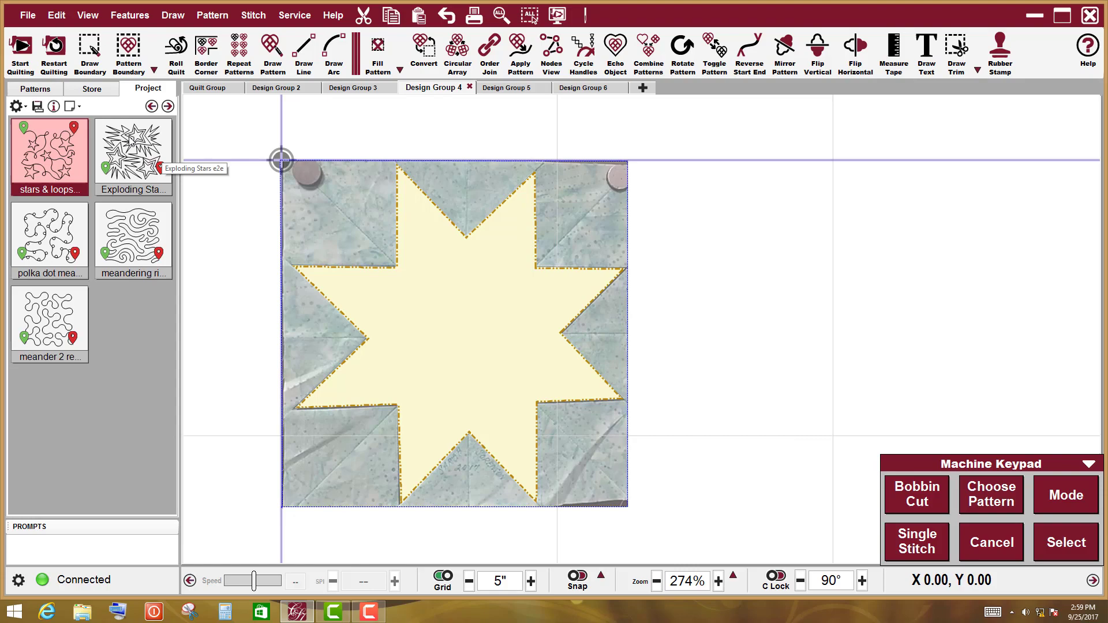
mouse_move(133, 141)
left_mouse_down()
mouse_move(194, 184)
mouse_move(508, 329)
mouse_move(525, 310)
mouse_move(517, 376)
left_mouse_up()
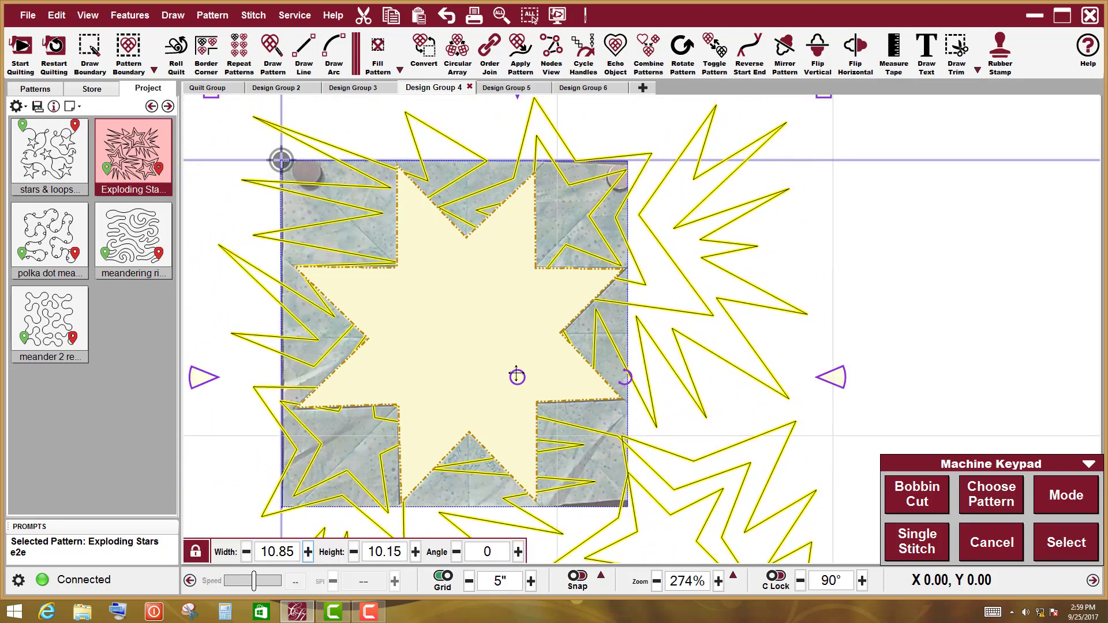
scroll(516, 376, "down", 4)
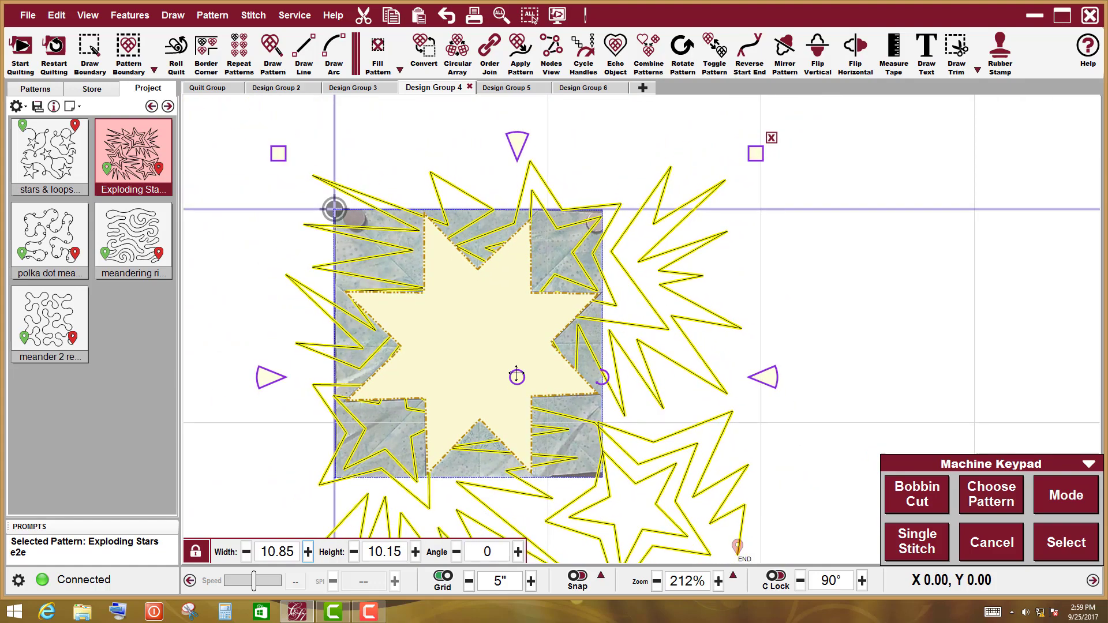
scroll(494, 332, "up", 3)
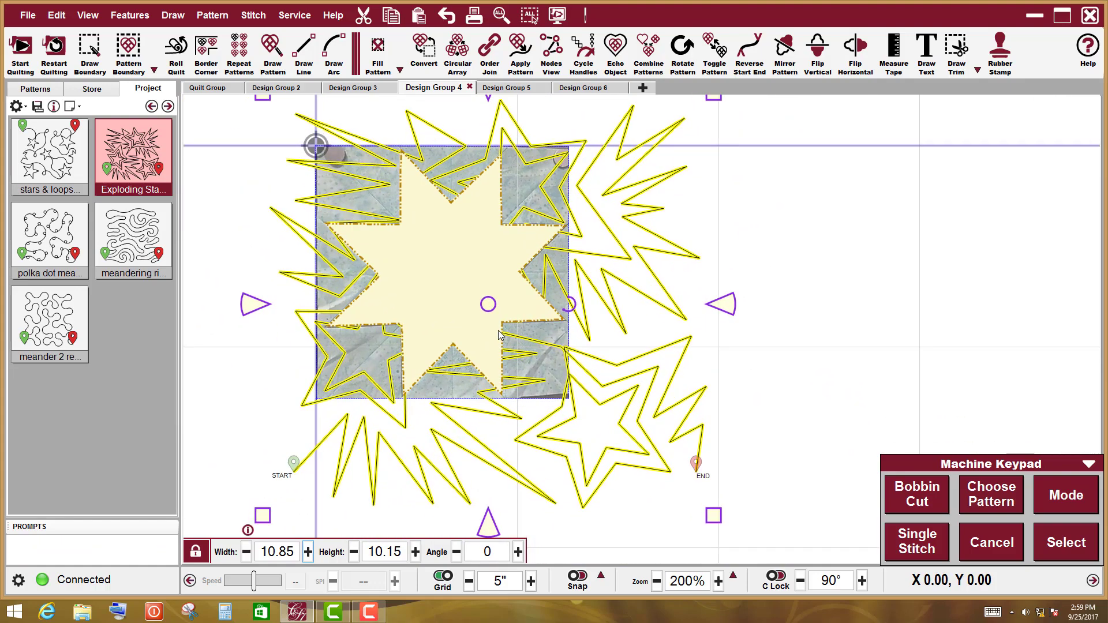
scroll(495, 347, "down", 2)
scroll(496, 348, "up", 1)
scroll(495, 348, "down", 1)
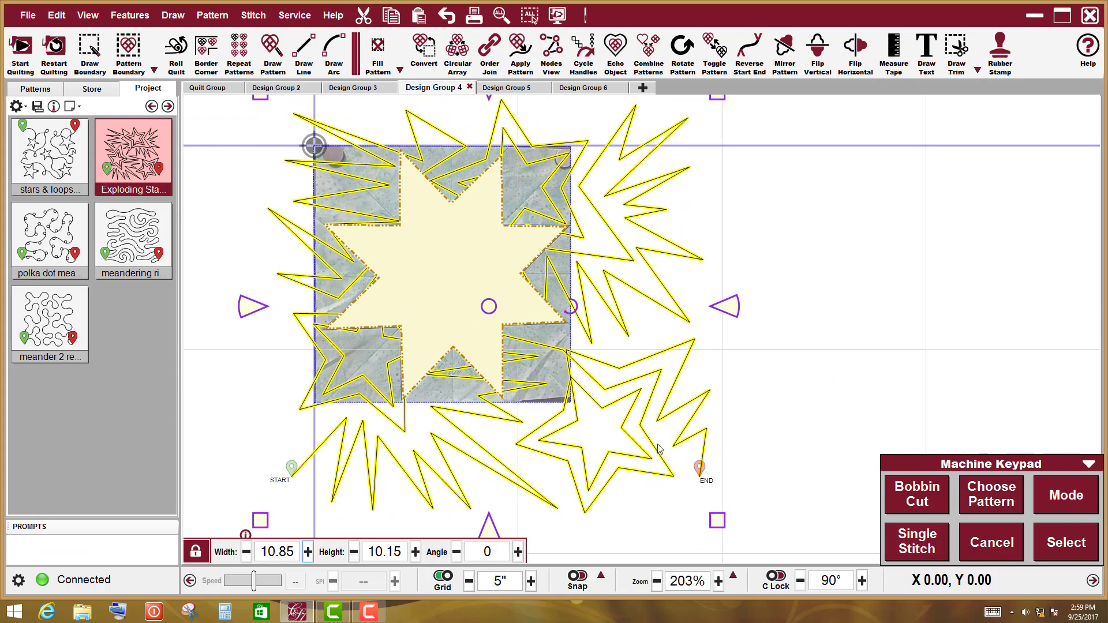
left_click_drag(719, 522, 574, 386)
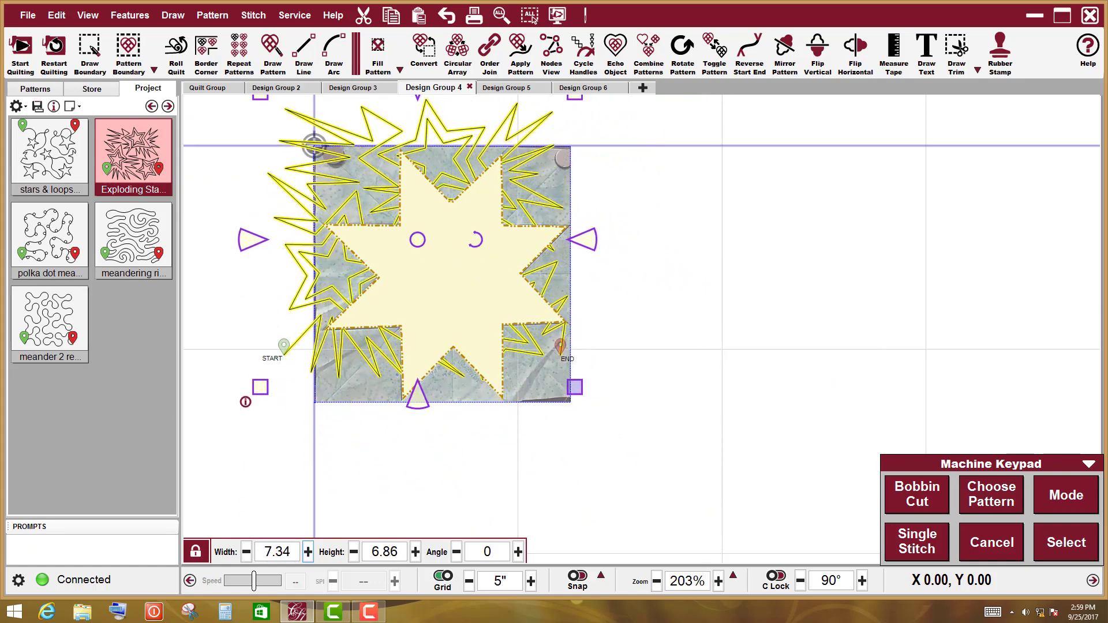
left_click_drag(417, 243, 446, 266)
left_click(620, 102)
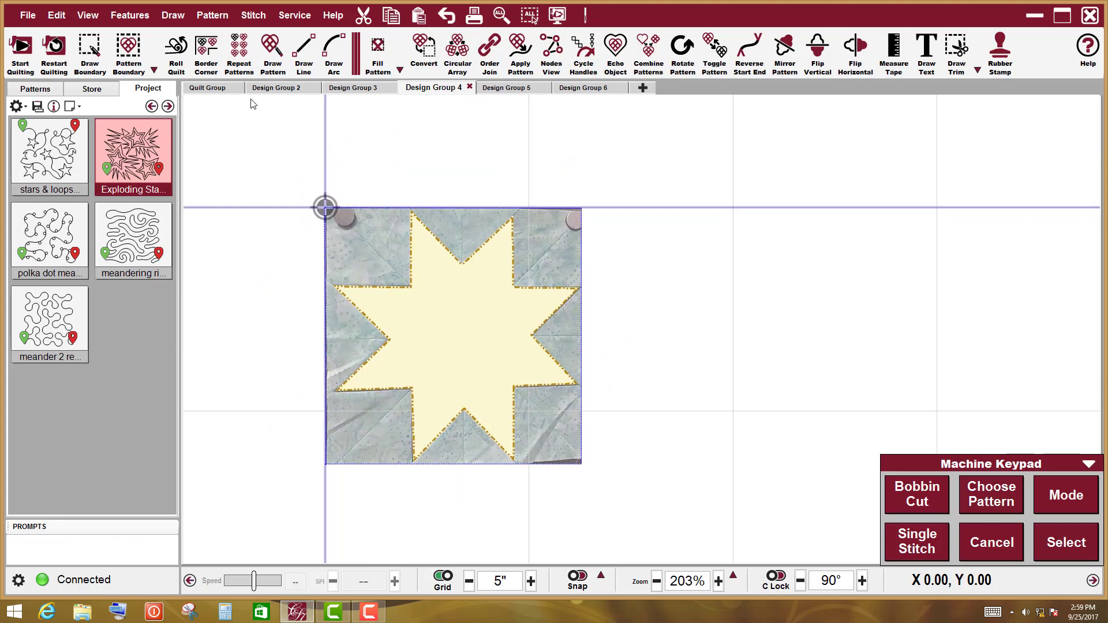
Set up a repeated pattern anchored at the block's upper-left corner with a 6.28" height.
left_click(238, 51)
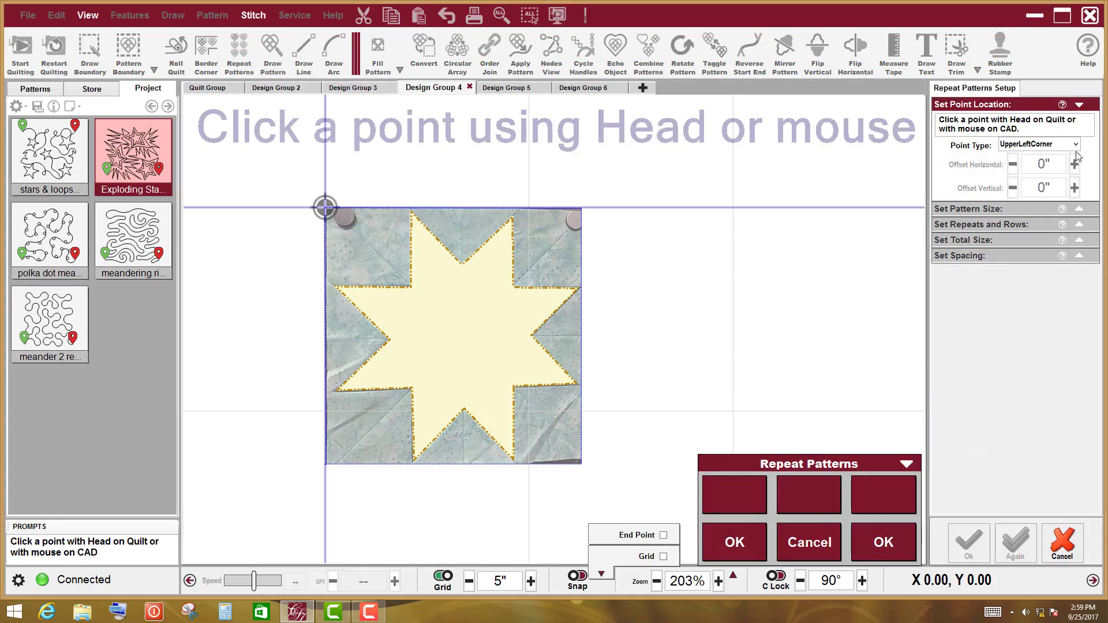
left_click(325, 208)
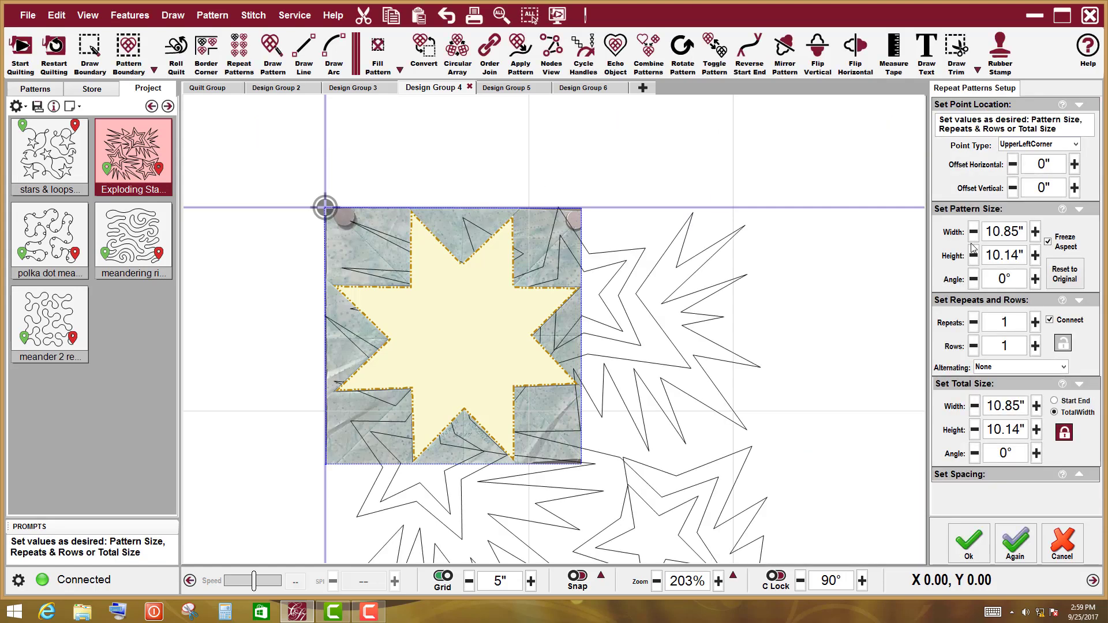
left_click(1025, 253)
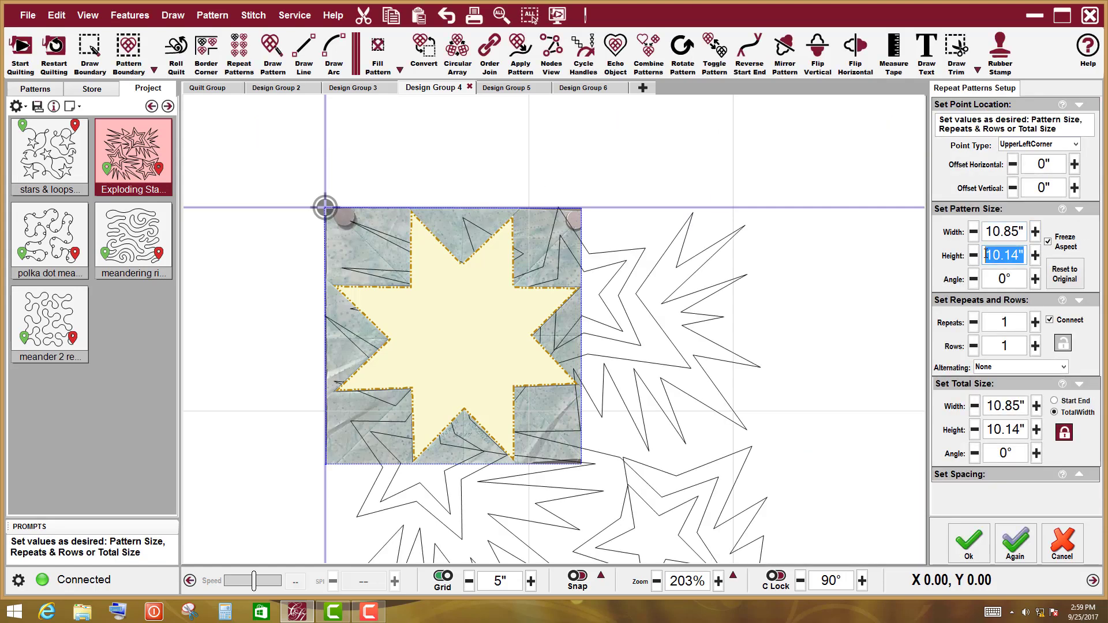
type("6.28")
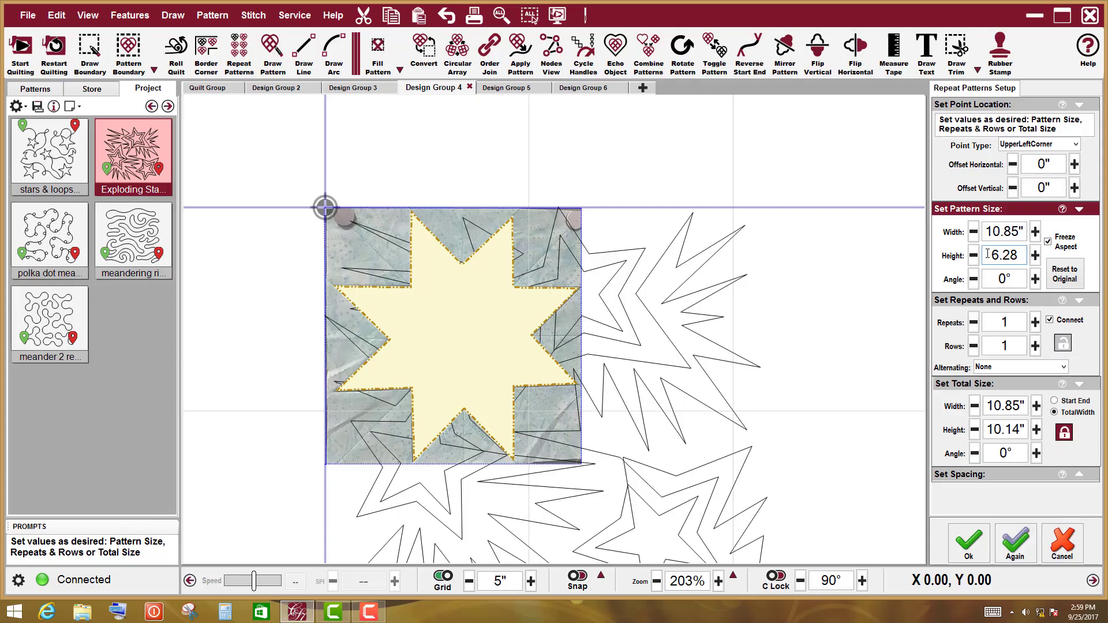
key("Return")
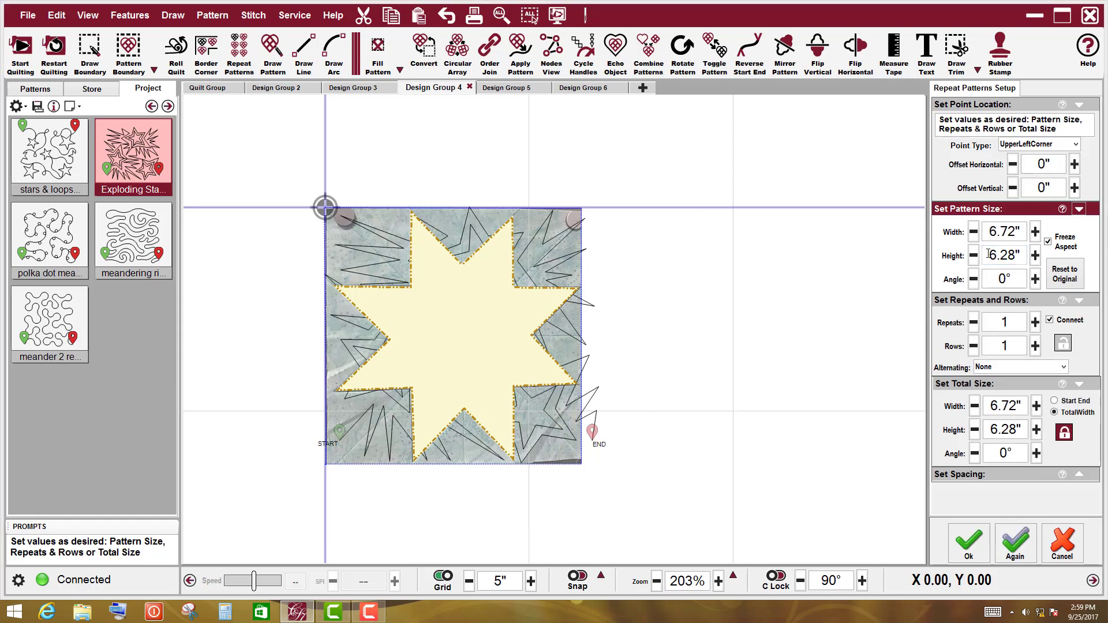
Narrow the Exploding Stars pattern slightly to about 6.59" wide.
left_click(557, 274)
left_click_drag(462, 335, 461, 335)
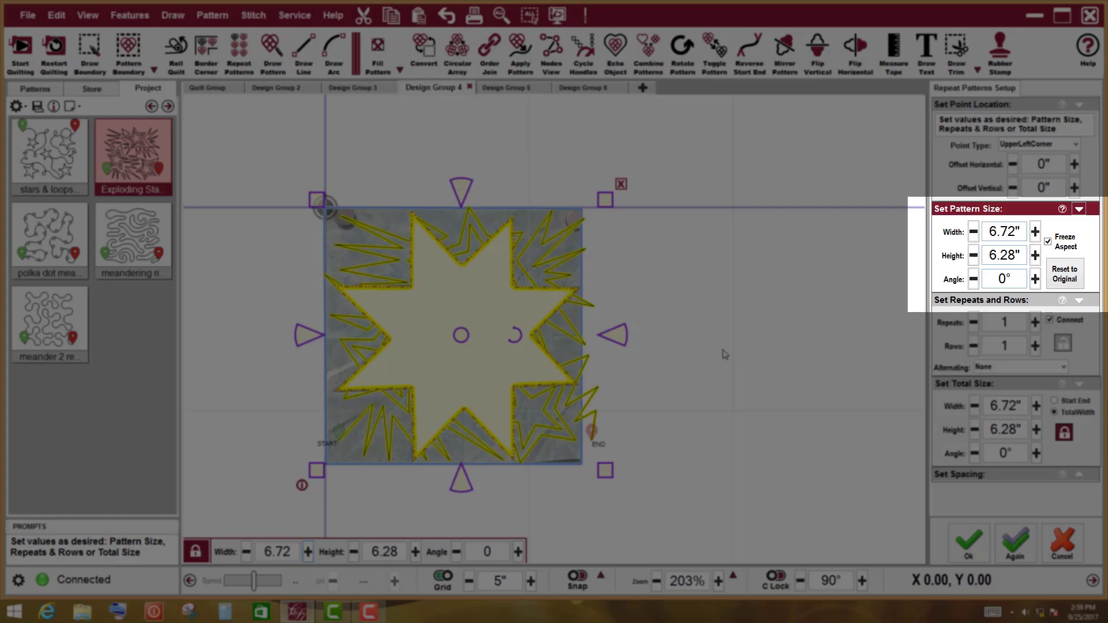
left_click_drag(612, 335, 605, 335)
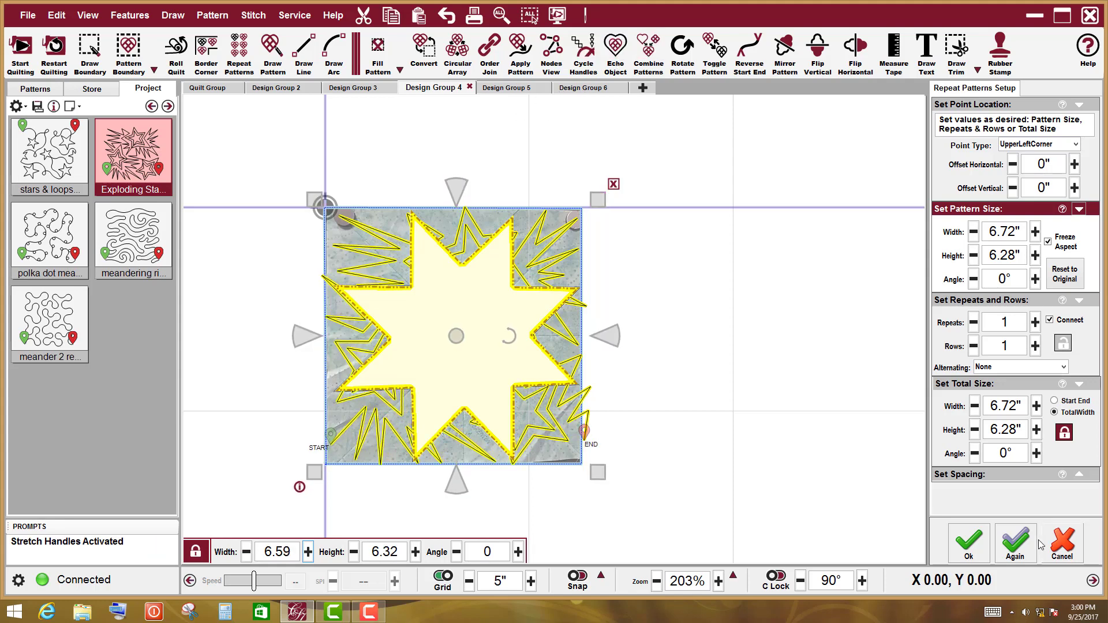
Accept the pattern setup, deselect it, zoom in on the block, and select the star trim.
left_click(968, 542)
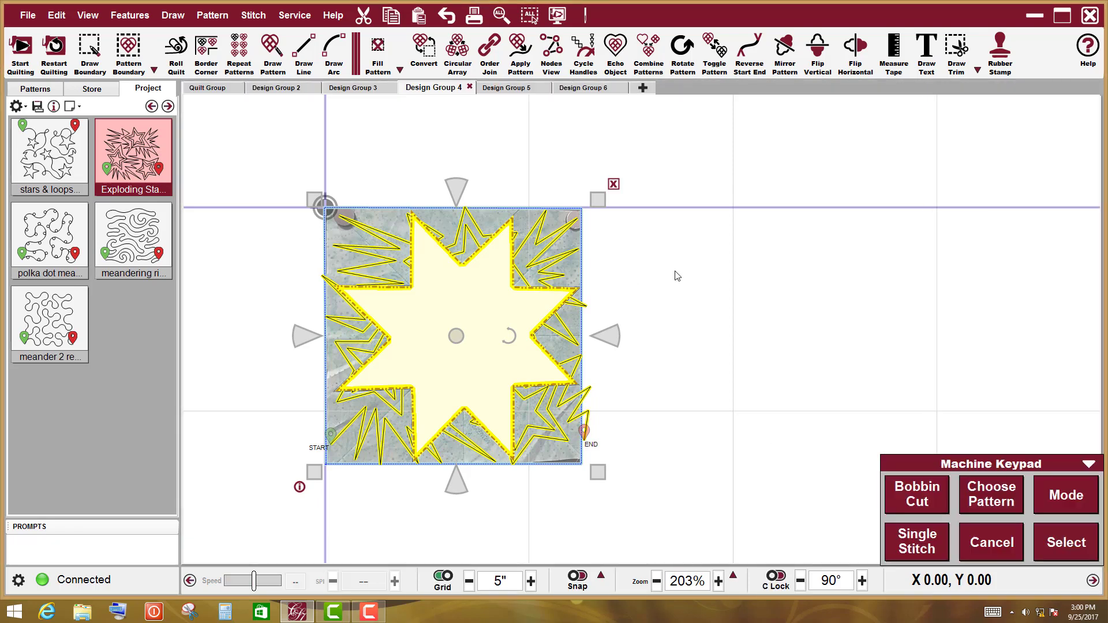
left_click(648, 297)
scroll(492, 348, "up", 2)
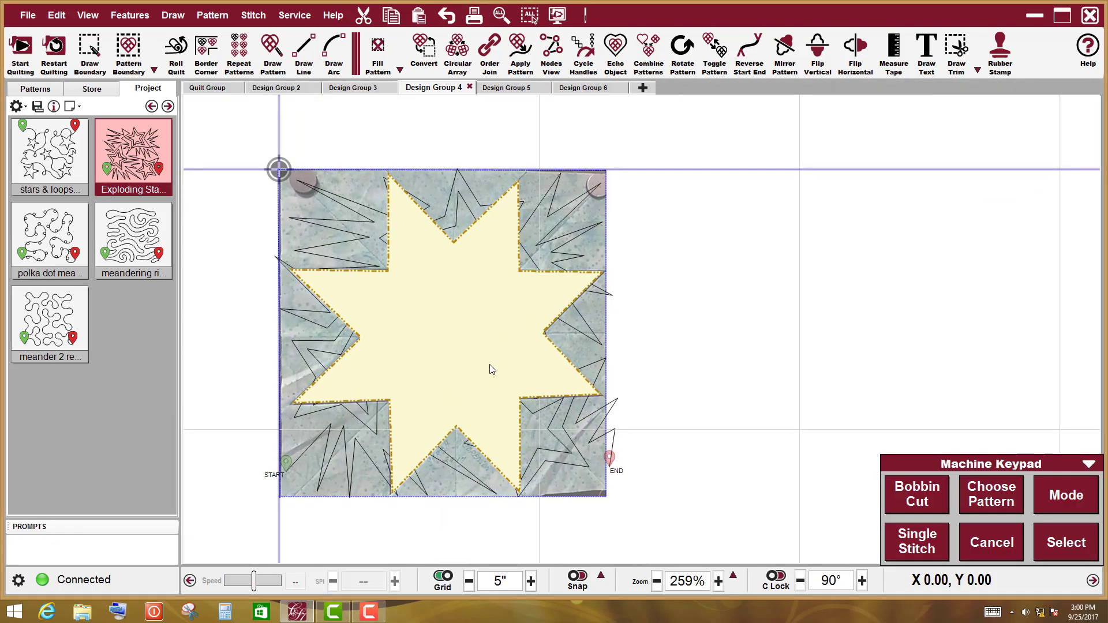
left_click_drag(492, 369, 535, 376)
scroll(535, 376, "up", 1)
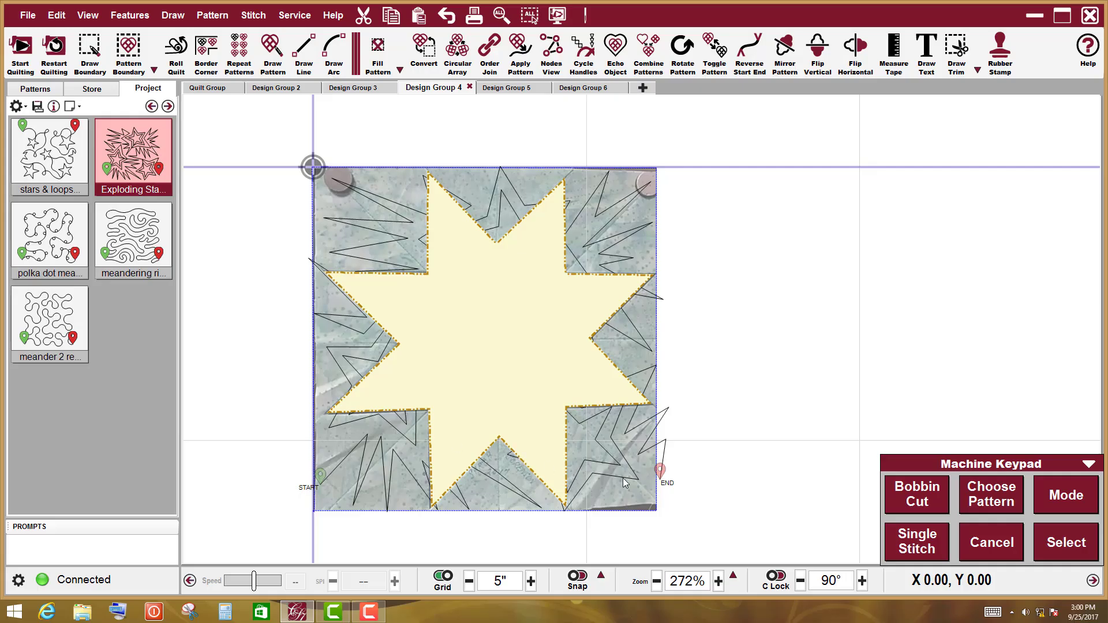
left_click(543, 340)
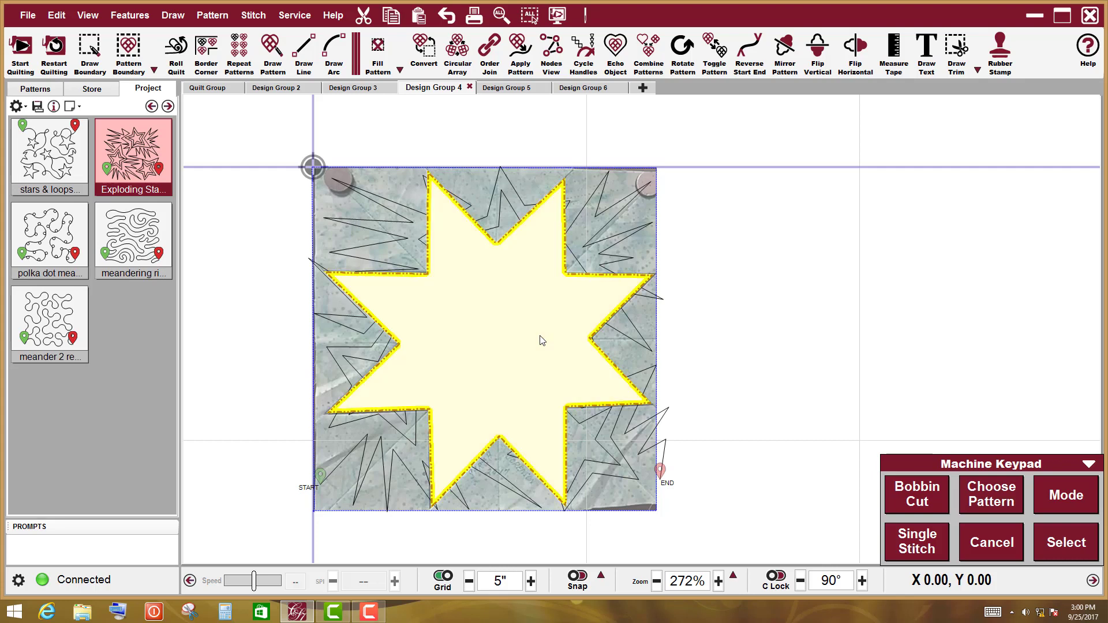
Convert the star trim into a boundary with Convert > Trim to Boundary.
right_click(546, 253)
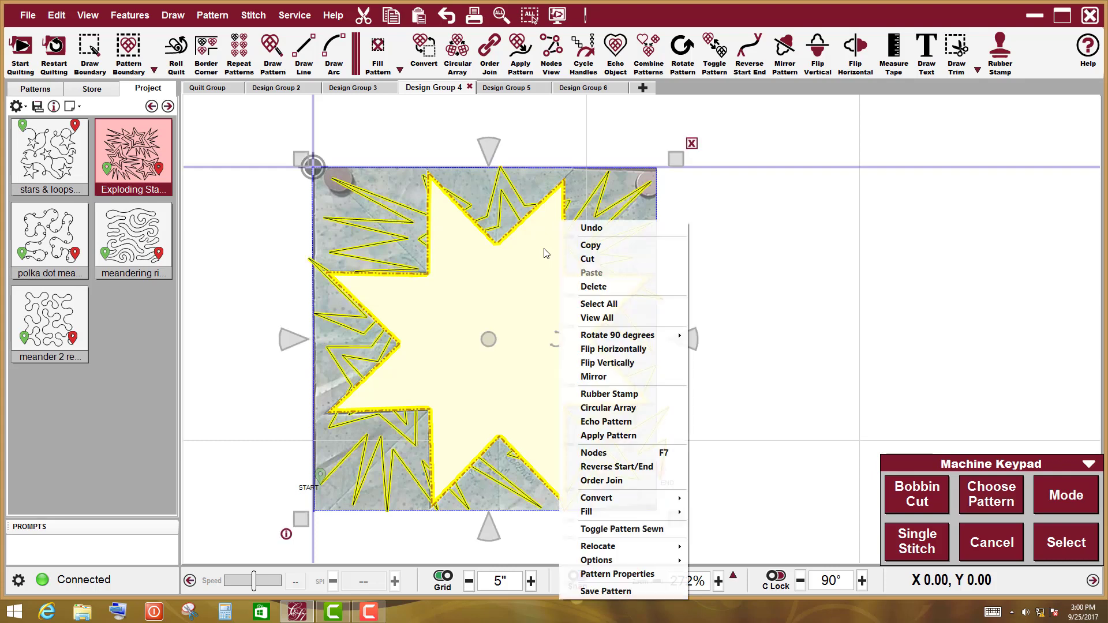
mouse_move(609, 504)
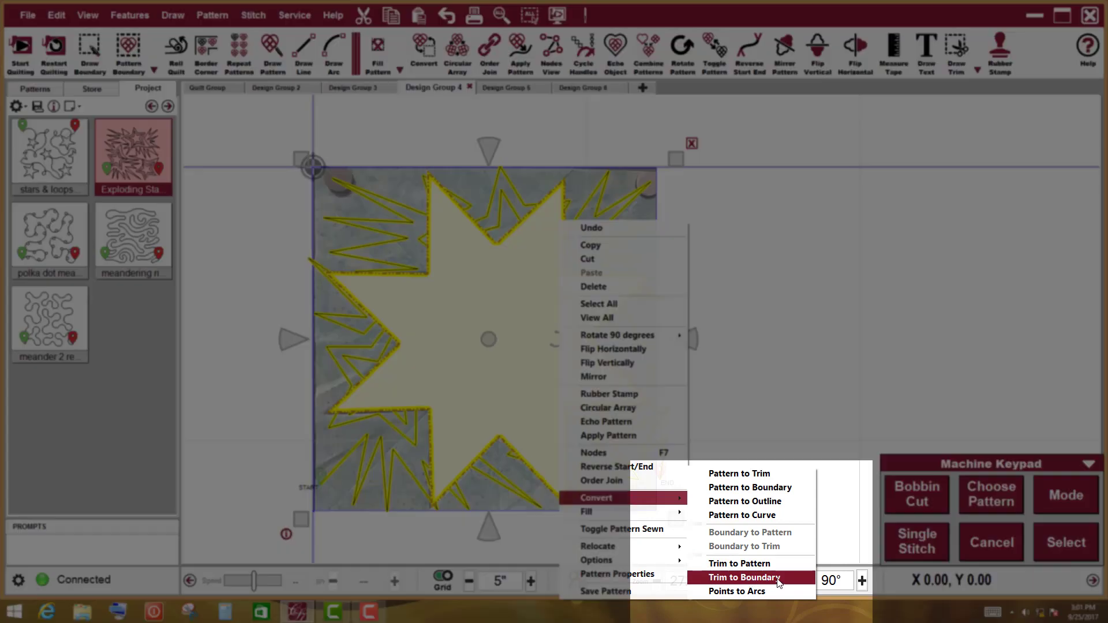
left_click(779, 577)
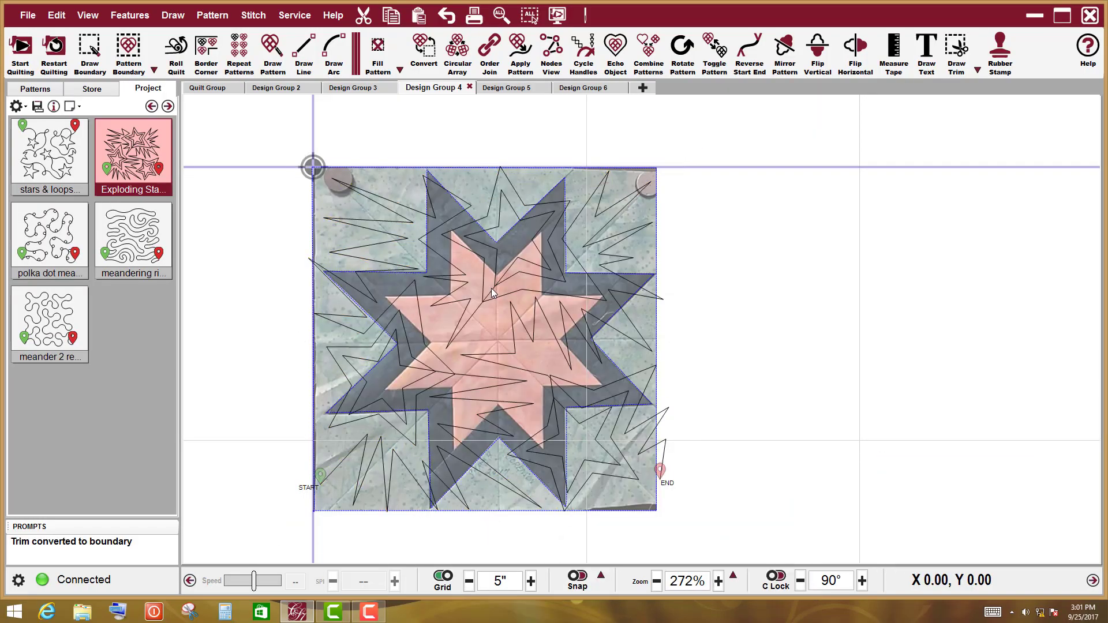
scroll(473, 279, "up", 1)
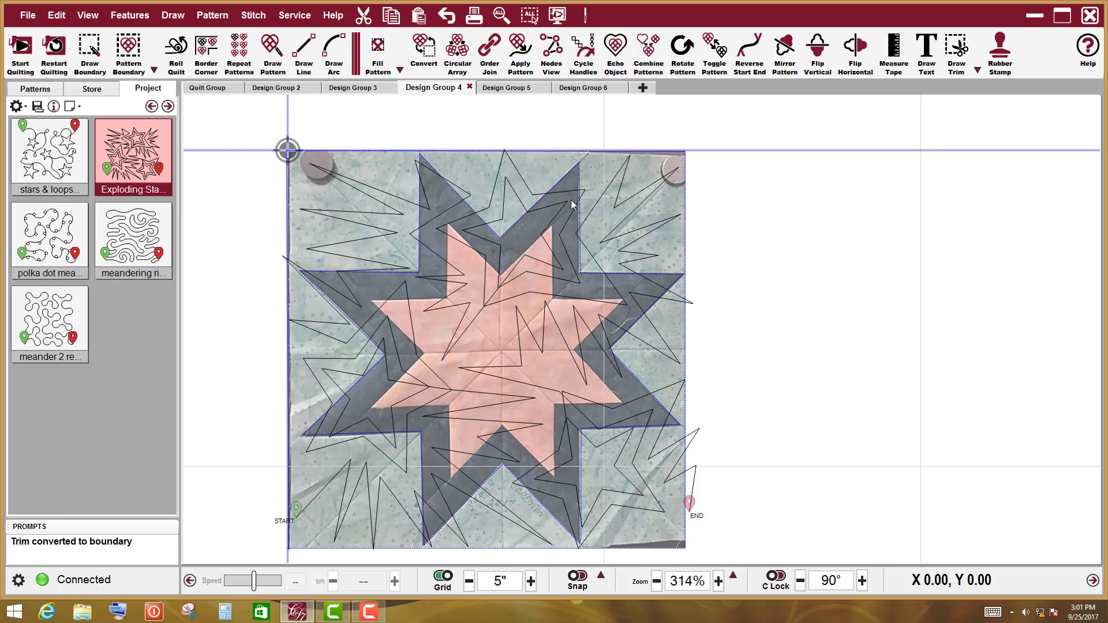
Show the Exploding Stars pattern's nodes and reposition nodes near the top and right.
left_click(490, 319)
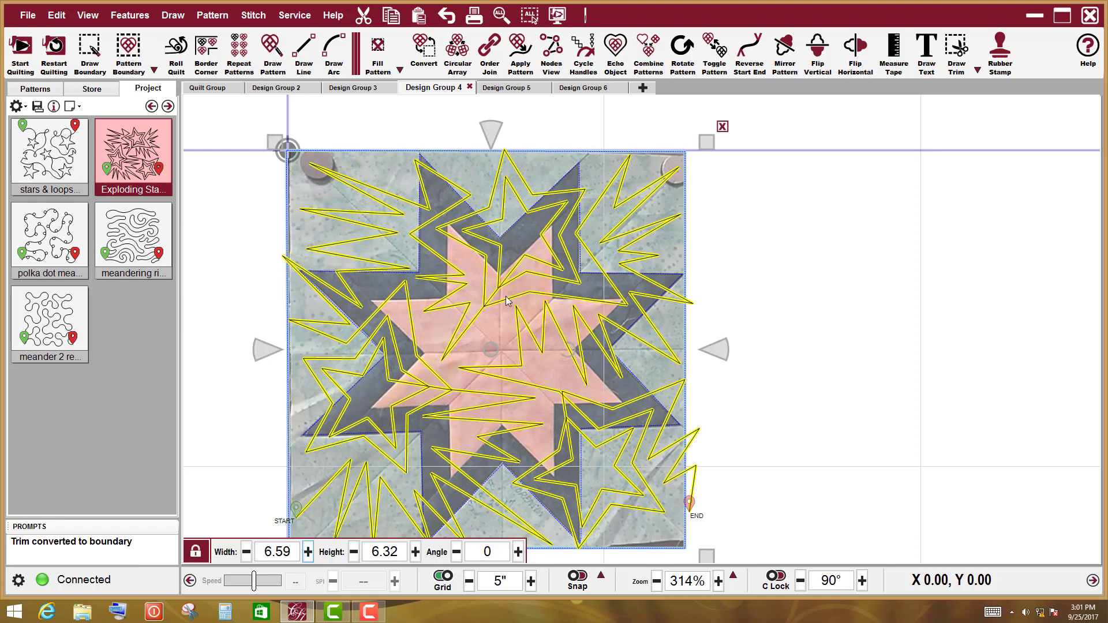
left_click(551, 41)
scroll(406, 241, "up", 3)
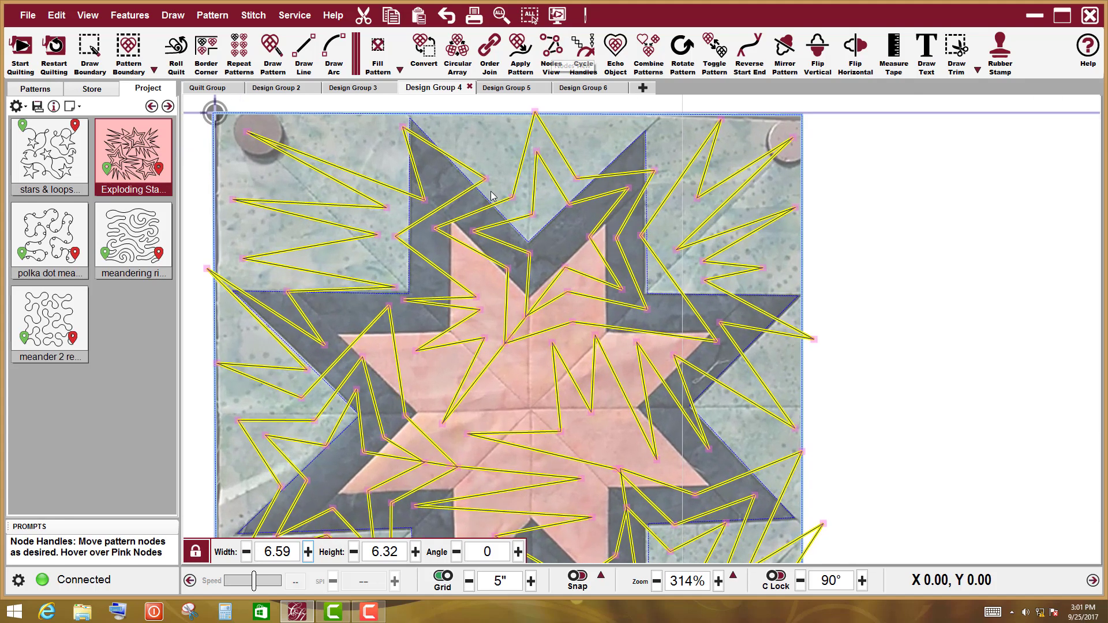
left_click_drag(484, 176, 496, 141)
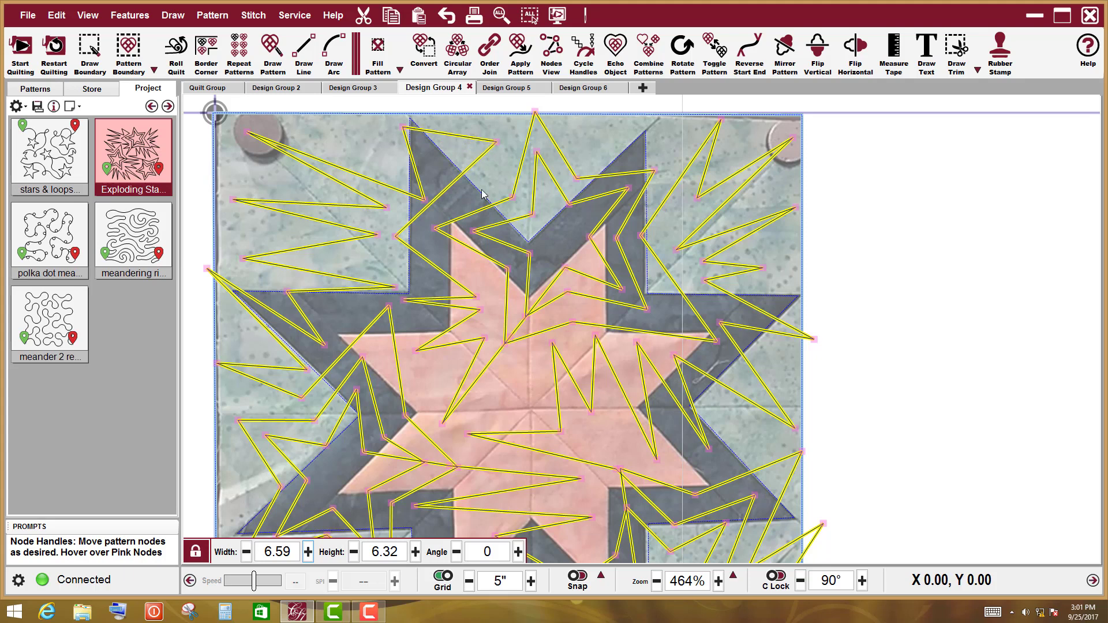
left_click_drag(396, 237, 367, 255)
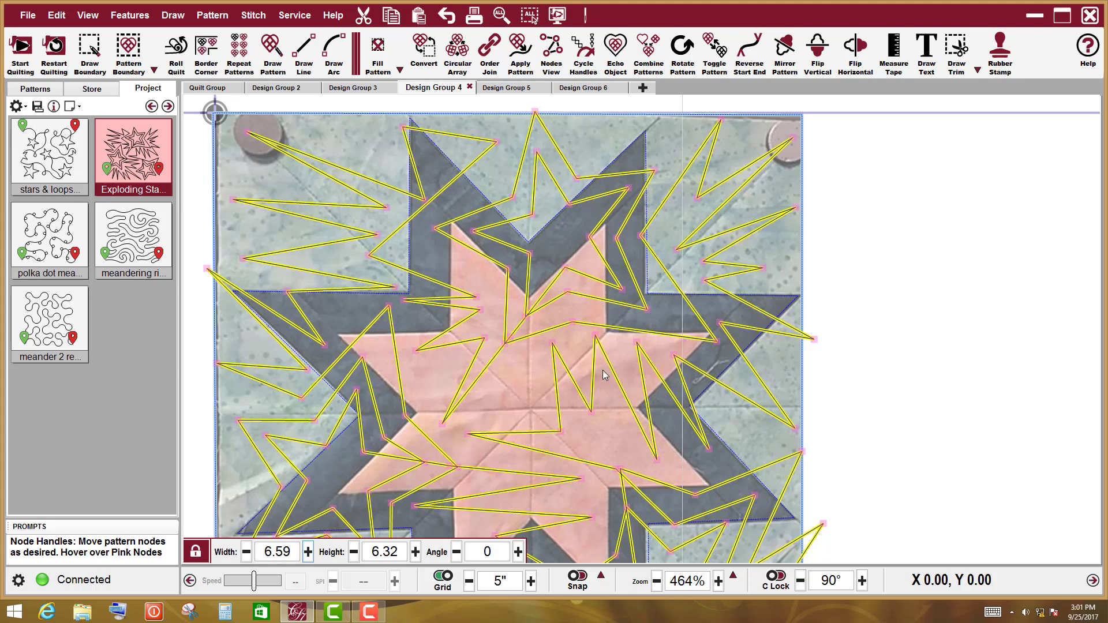
left_click_drag(367, 255, 390, 244)
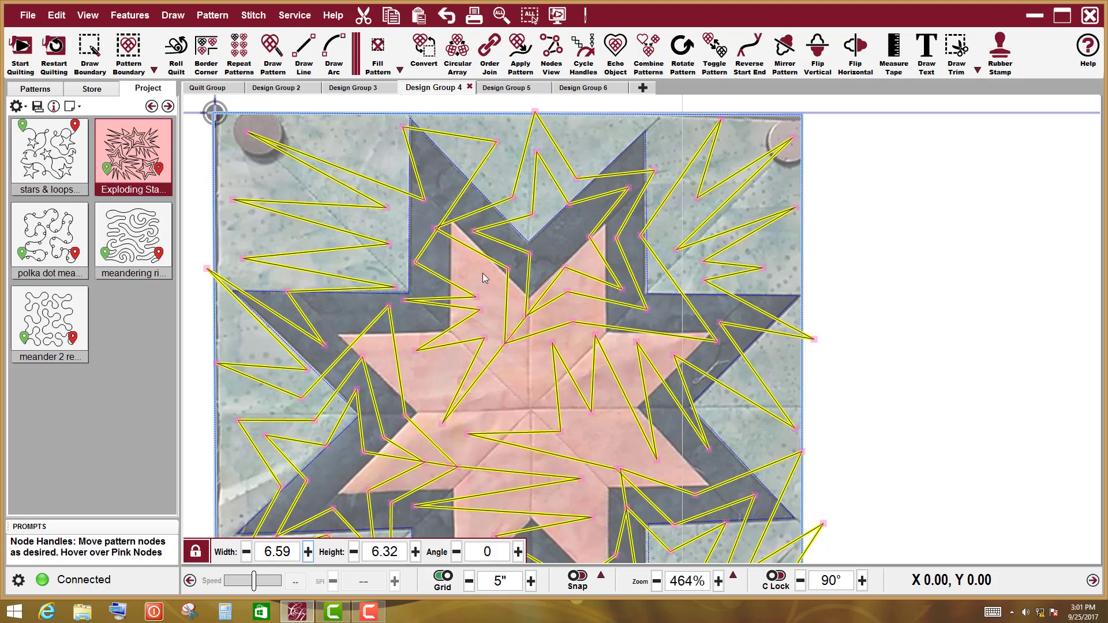
Move more nodes on the top star arm, the block's top, and the left side.
left_click_drag(403, 127, 355, 129)
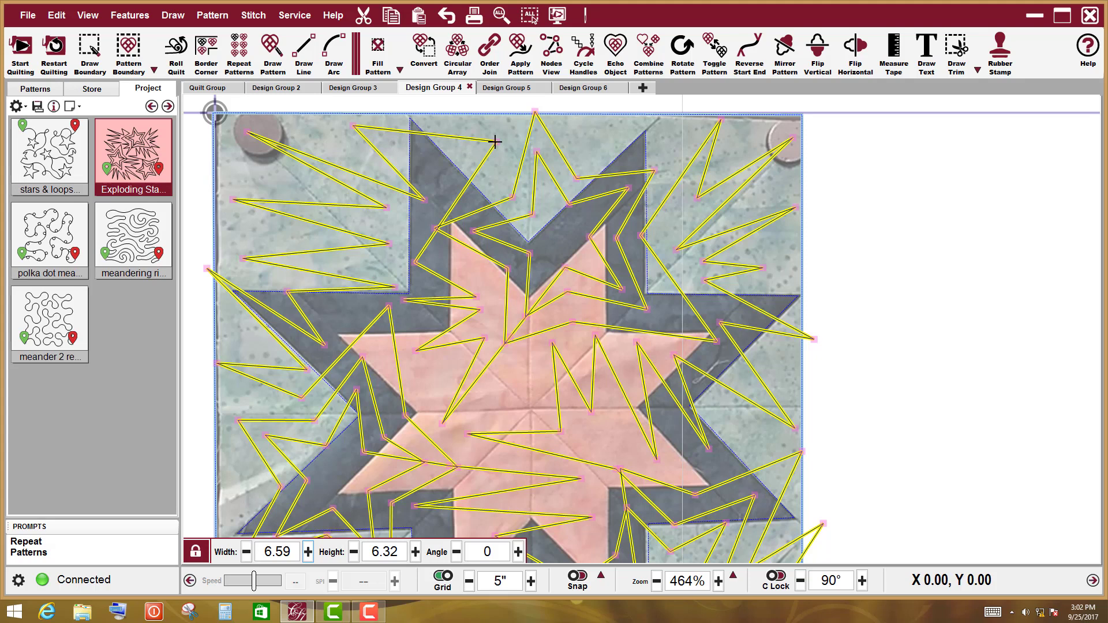
left_click_drag(496, 142, 495, 128)
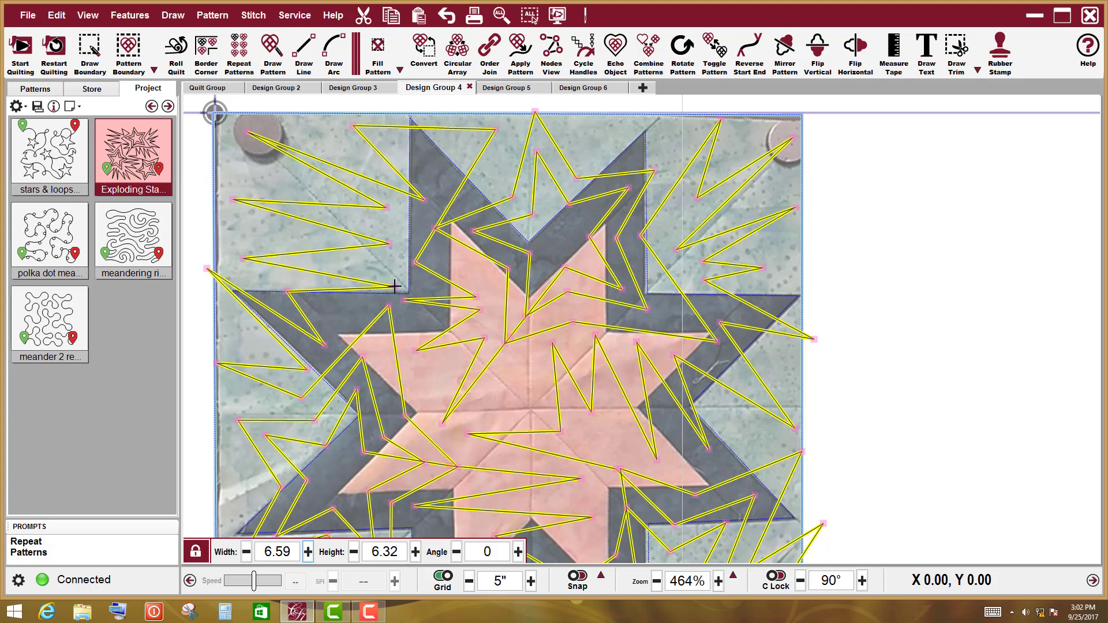
left_click_drag(395, 285, 395, 283)
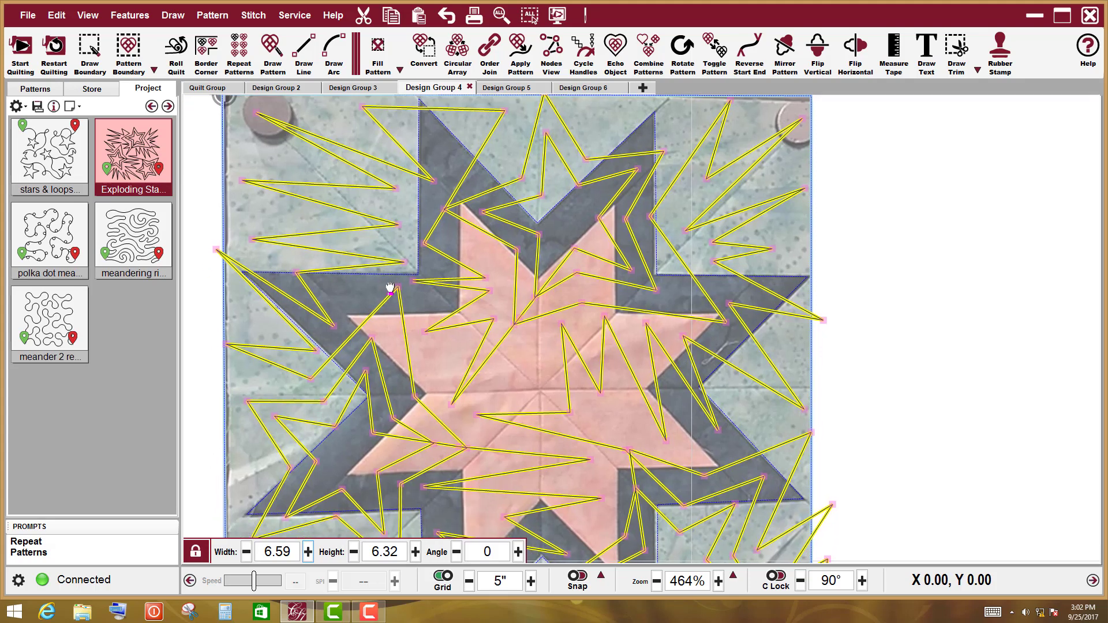
scroll(384, 292, "down", 1)
left_click_drag(220, 234, 227, 244)
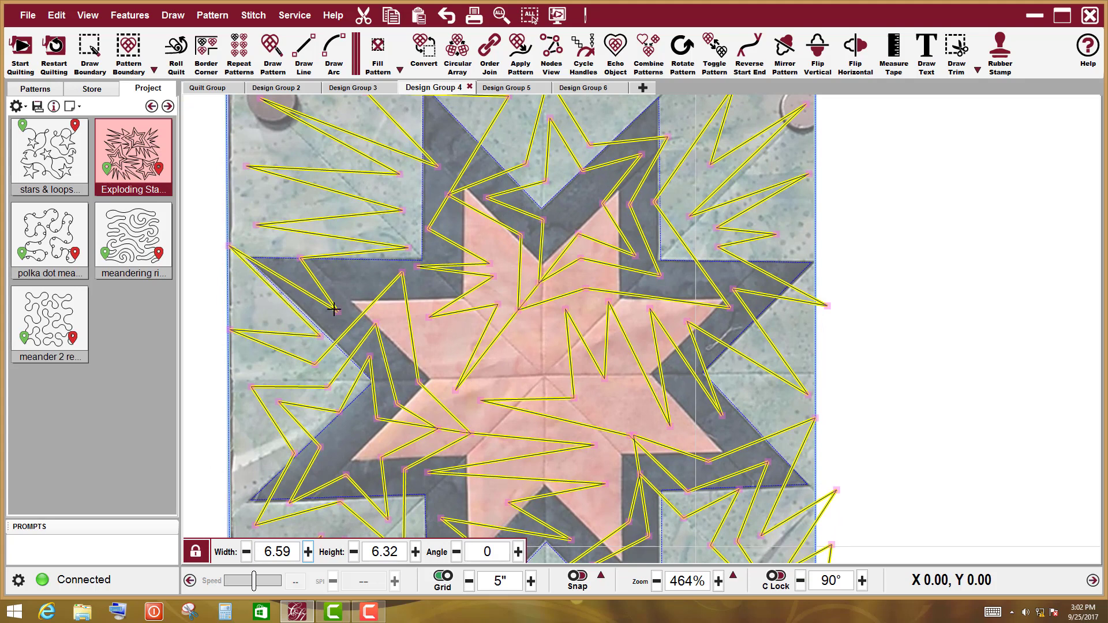
left_click_drag(334, 309, 344, 294)
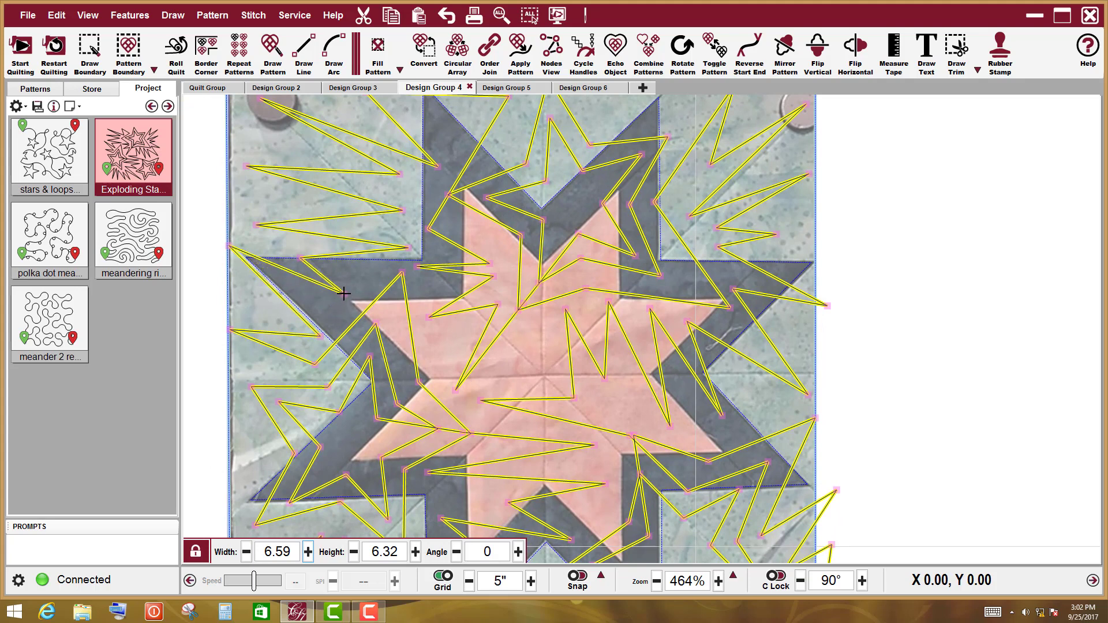
Reposition the lower and bottom-edge nodes of the Exploding Stars pattern.
scroll(438, 399, "down", 1)
left_click_drag(441, 404, 437, 279)
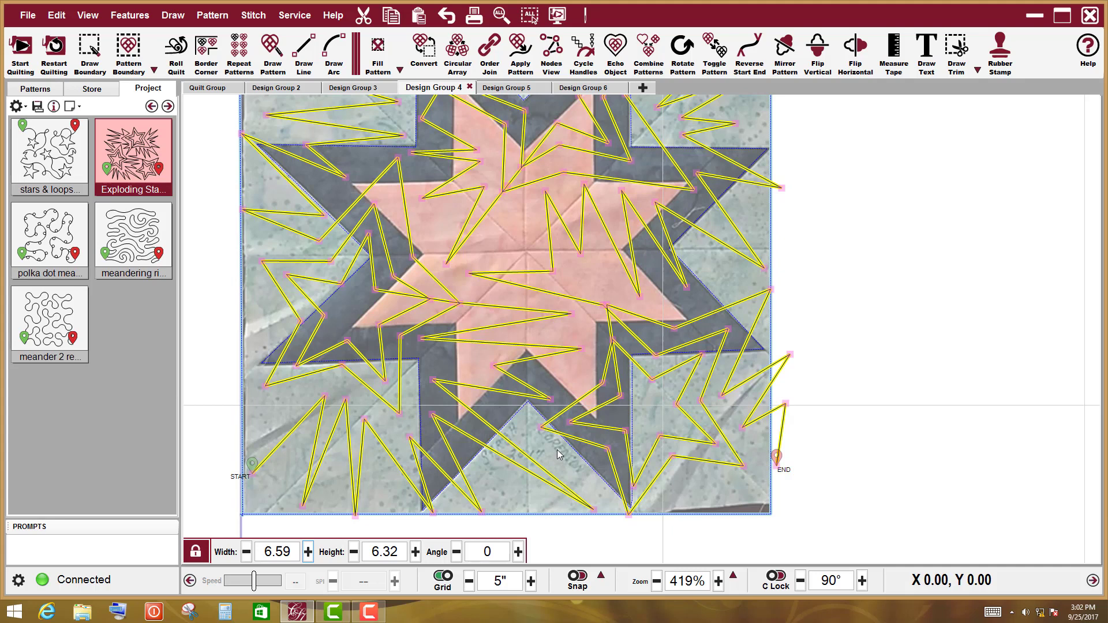
left_click_drag(541, 428, 532, 442)
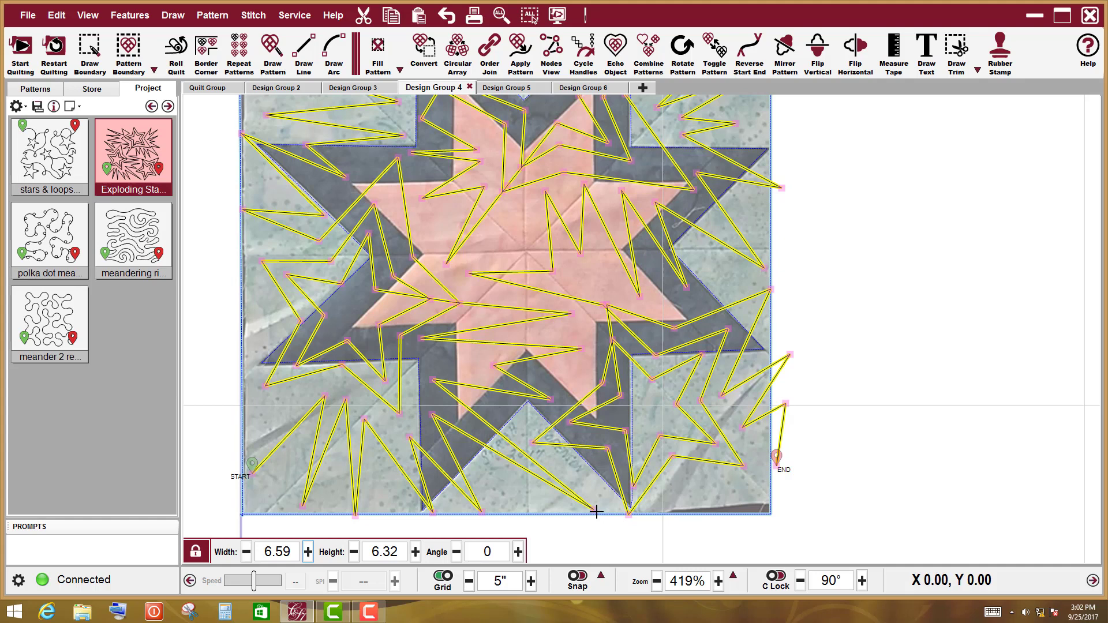
left_click_drag(595, 510, 599, 505)
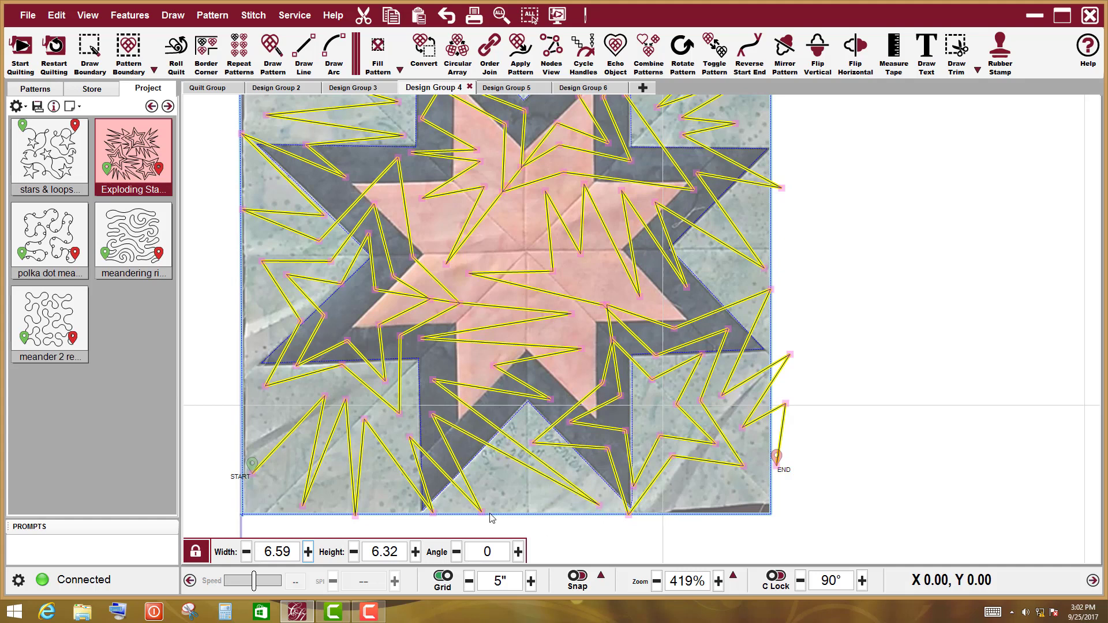
left_click_drag(481, 510, 494, 506)
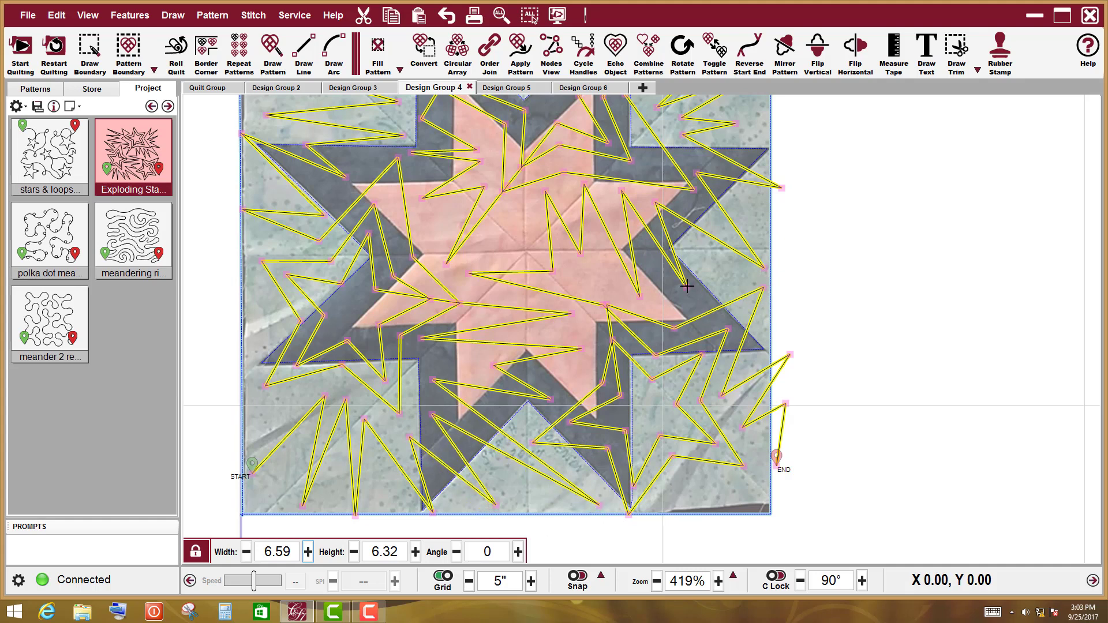
Pull the right-side nodes and END point inside, placing the right-edge node on the border.
left_click_drag(687, 286, 722, 302)
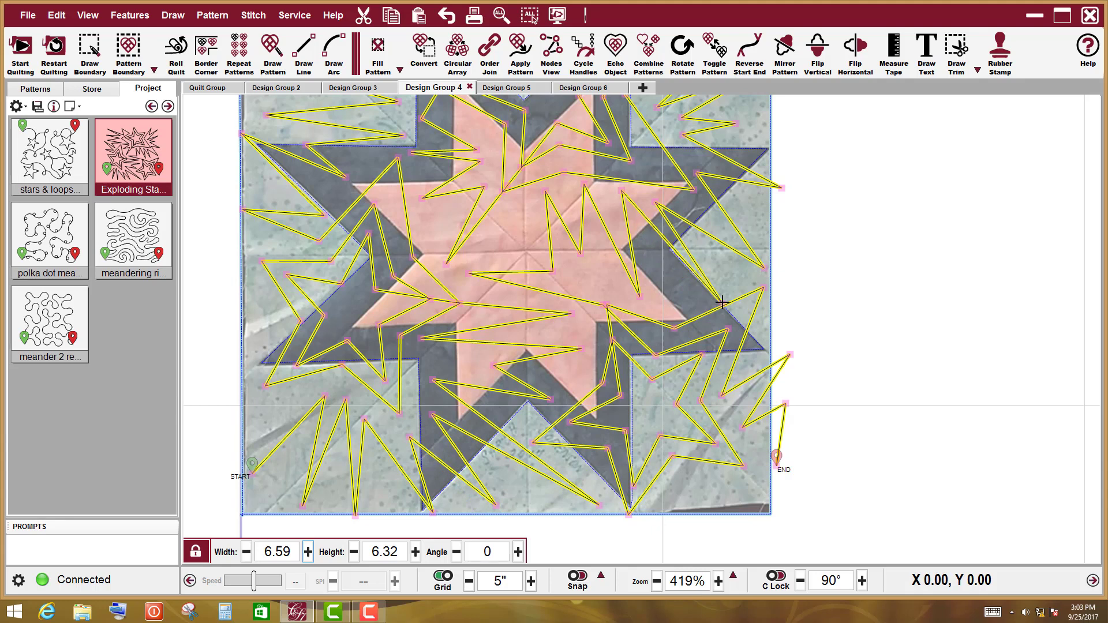
left_click_drag(621, 190, 616, 215)
left_click_drag(721, 303, 728, 282)
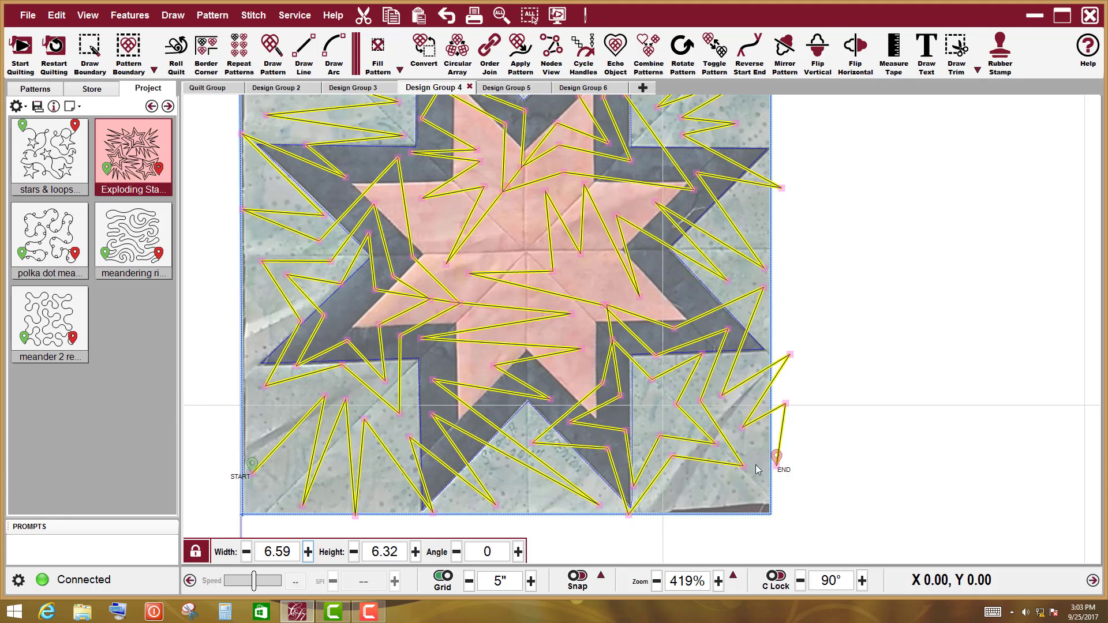
left_click_drag(791, 353, 768, 426)
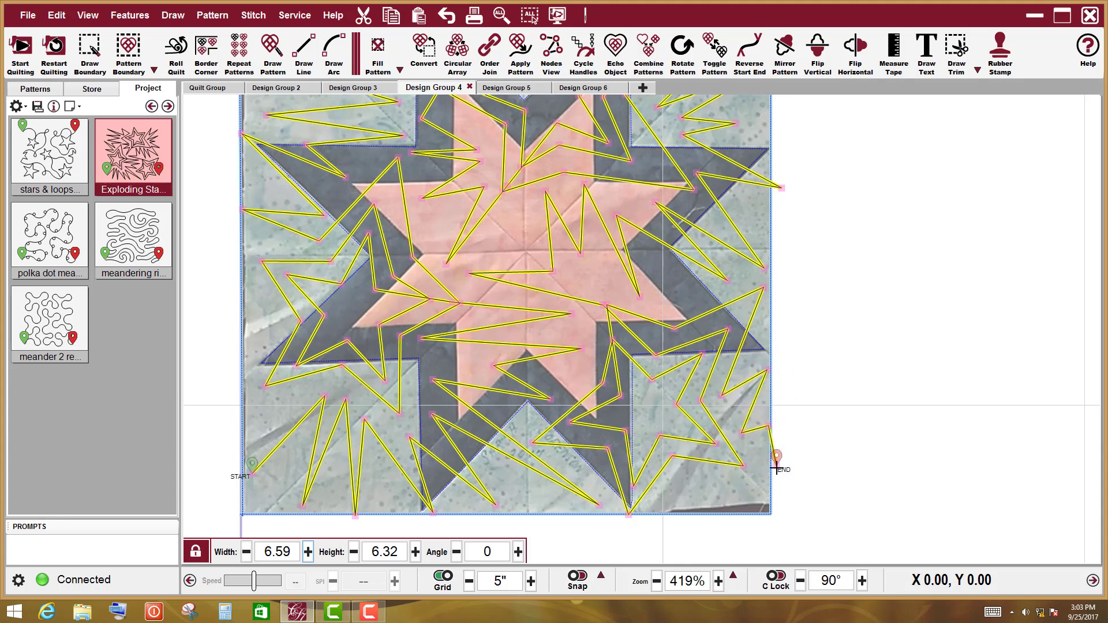
left_click_drag(777, 469, 741, 494)
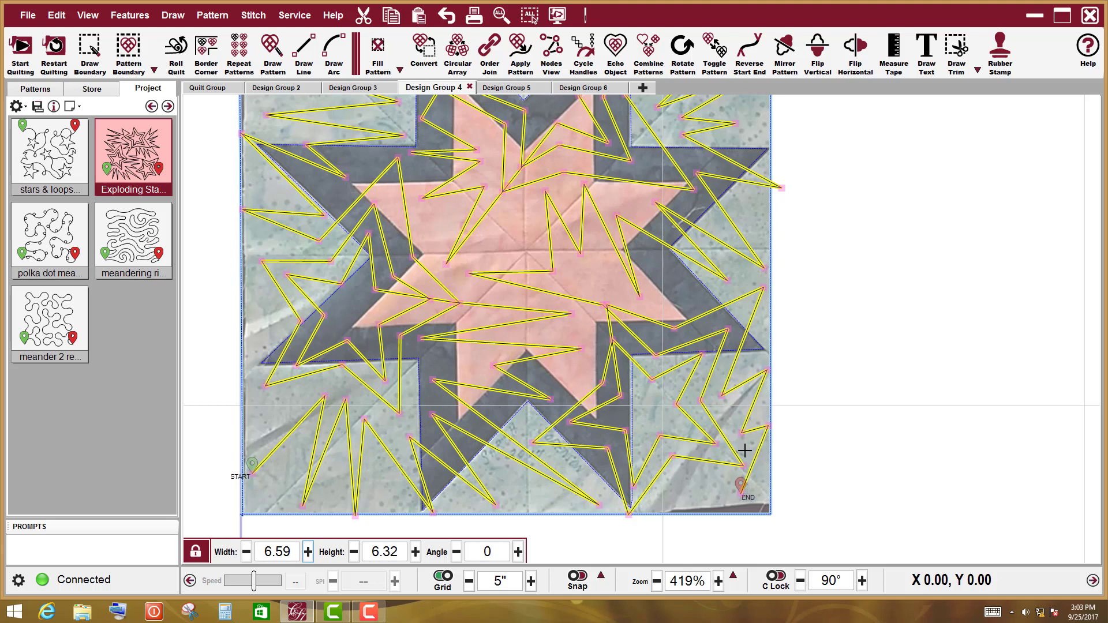
left_click_drag(652, 285, 660, 392)
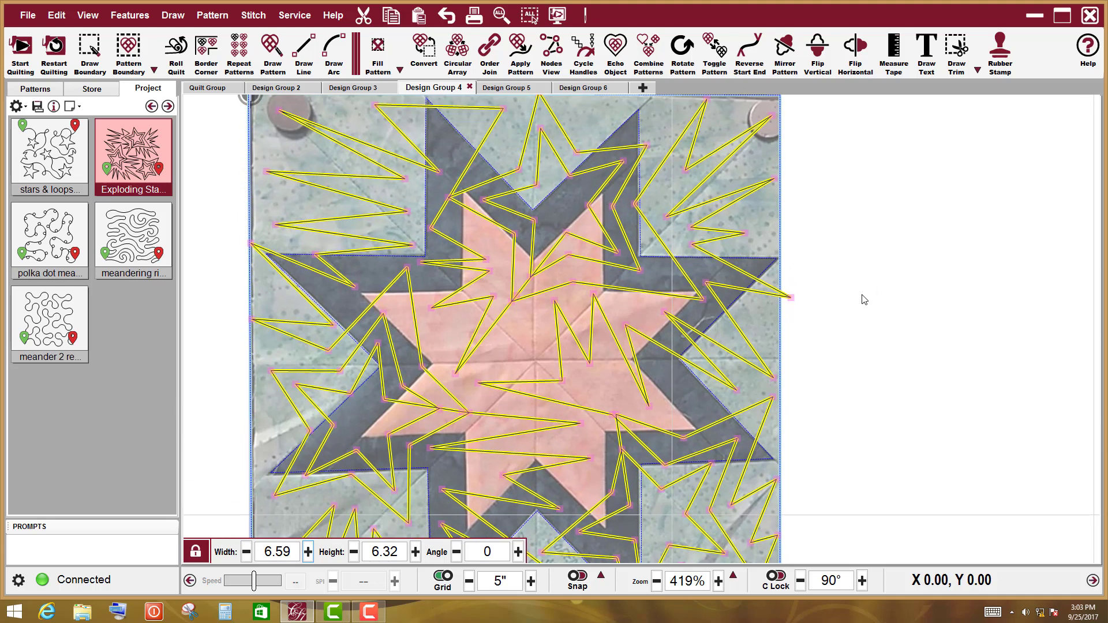
left_click_drag(792, 298, 781, 295)
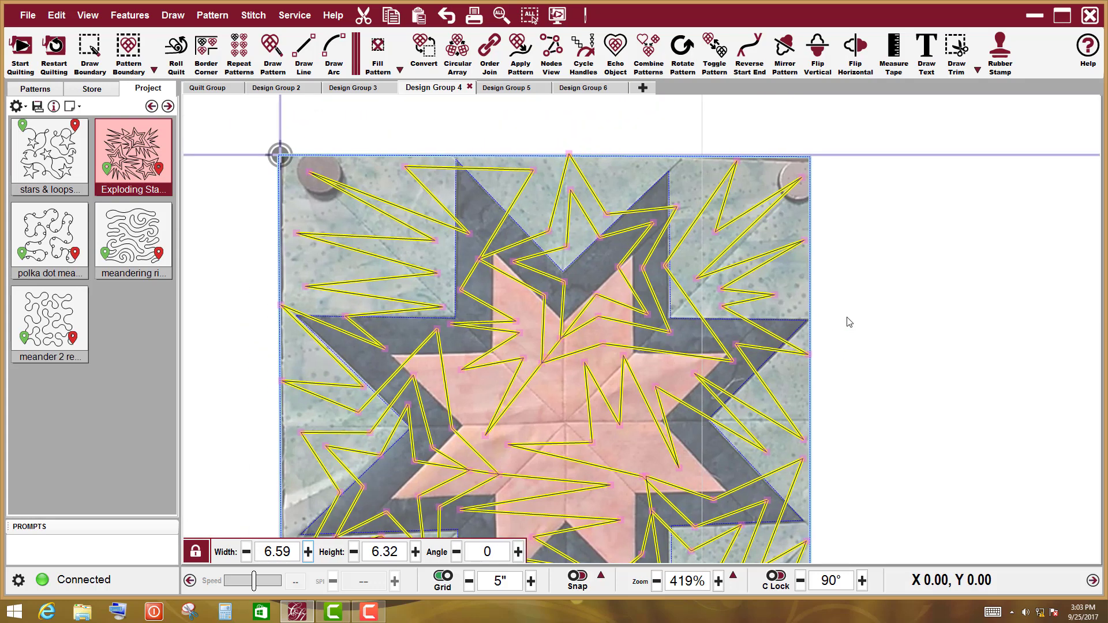
Move three pattern nodes near the upper right to reshape those stitch lines.
scroll(597, 225, "down", 2)
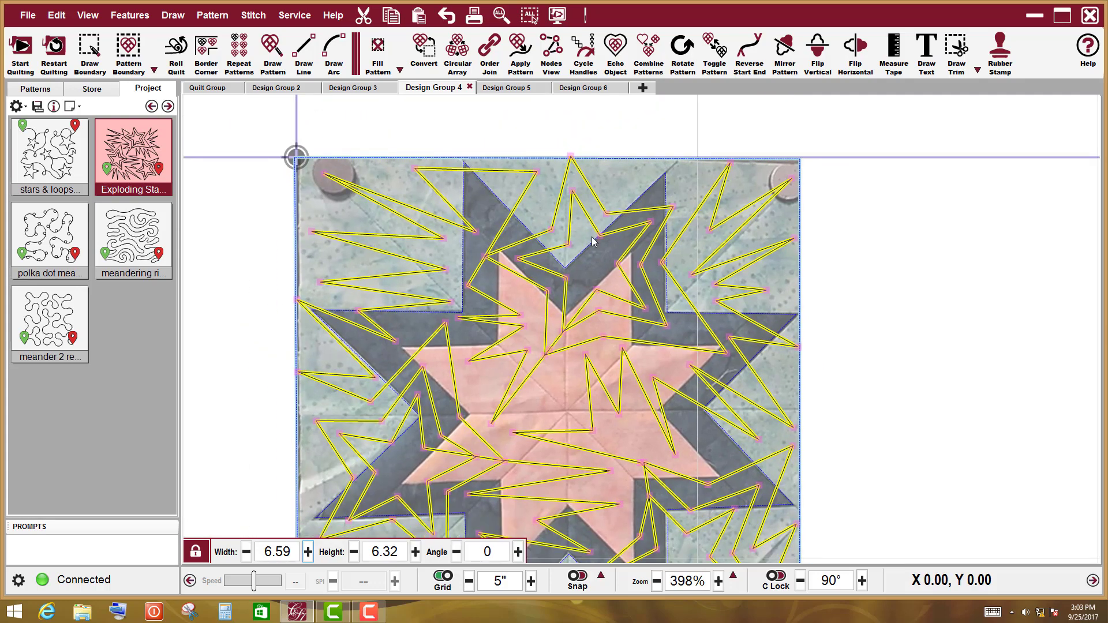
scroll(669, 212, "up", 4)
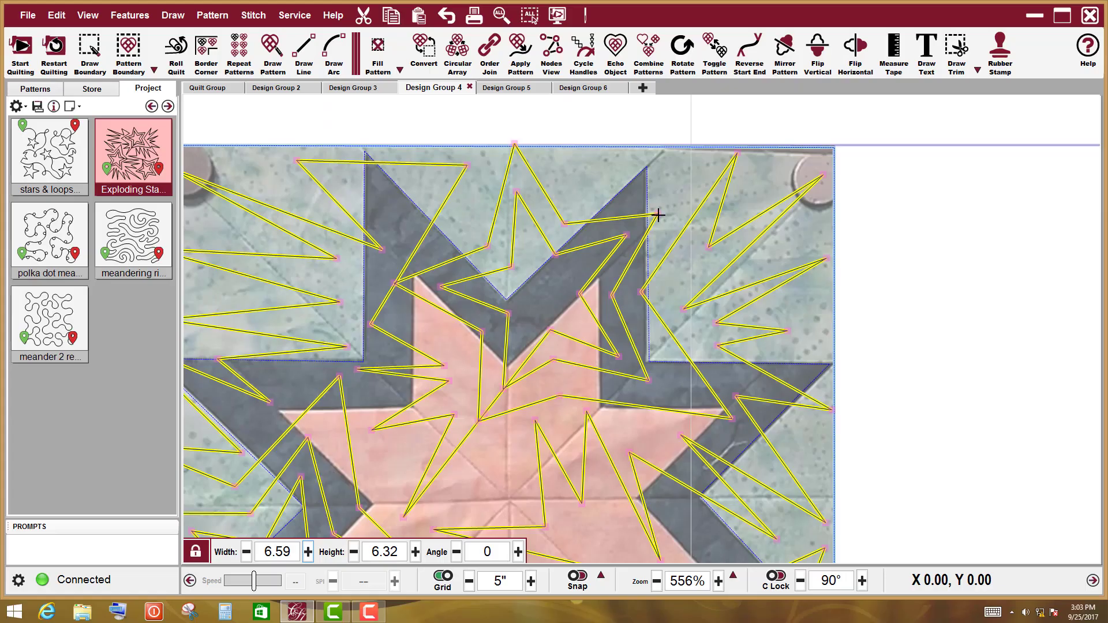
left_click_drag(659, 212, 696, 168)
left_click_drag(787, 331, 809, 324)
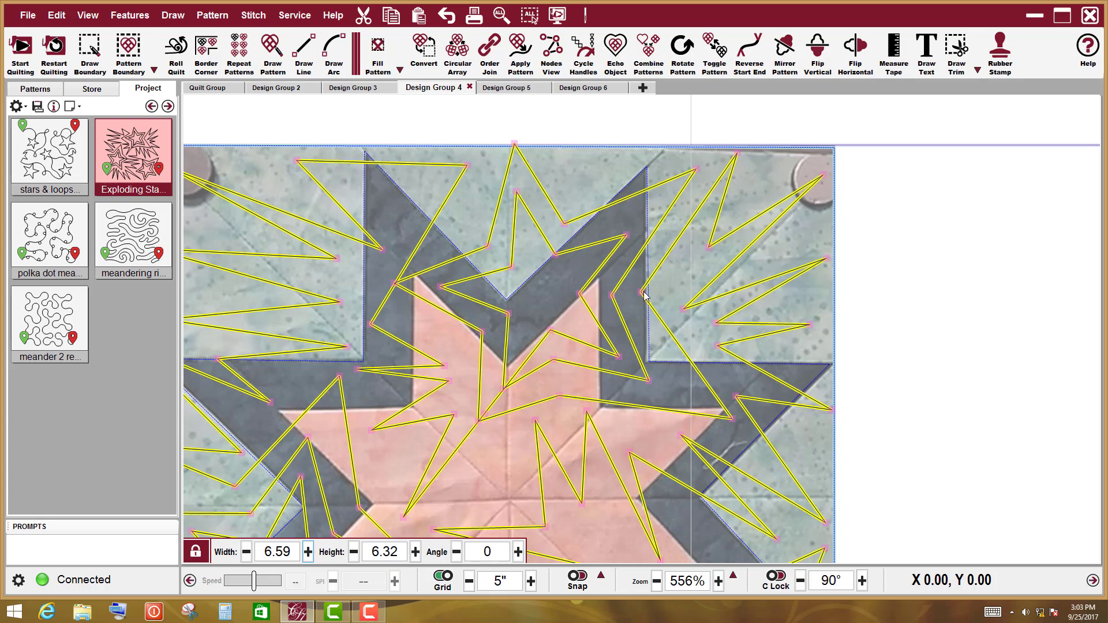
left_click_drag(642, 293, 654, 310)
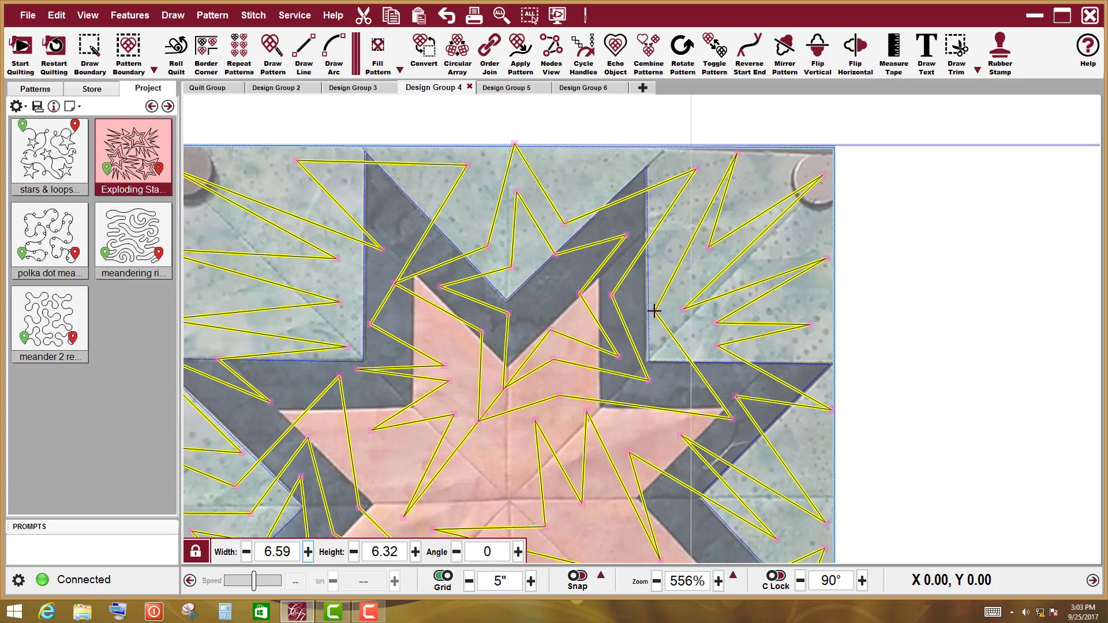
Zoom and pan around to review the whole block, including its bottom border.
scroll(663, 493, "down", 1)
left_click_drag(616, 493, 672, 345)
scroll(671, 346, "down", 3)
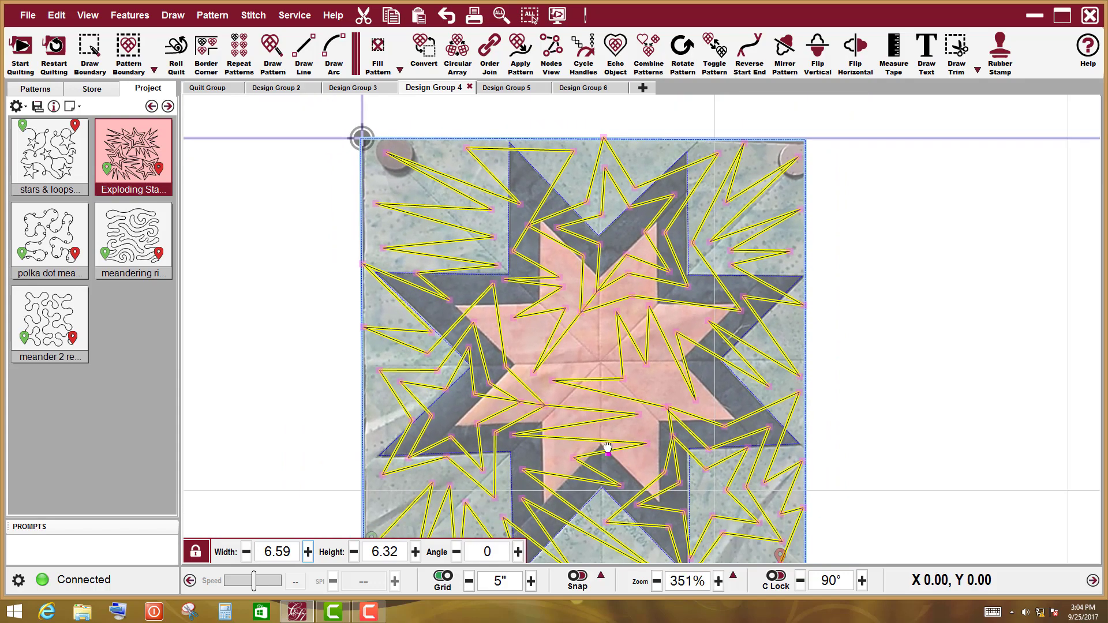
left_click_drag(609, 456, 538, 410)
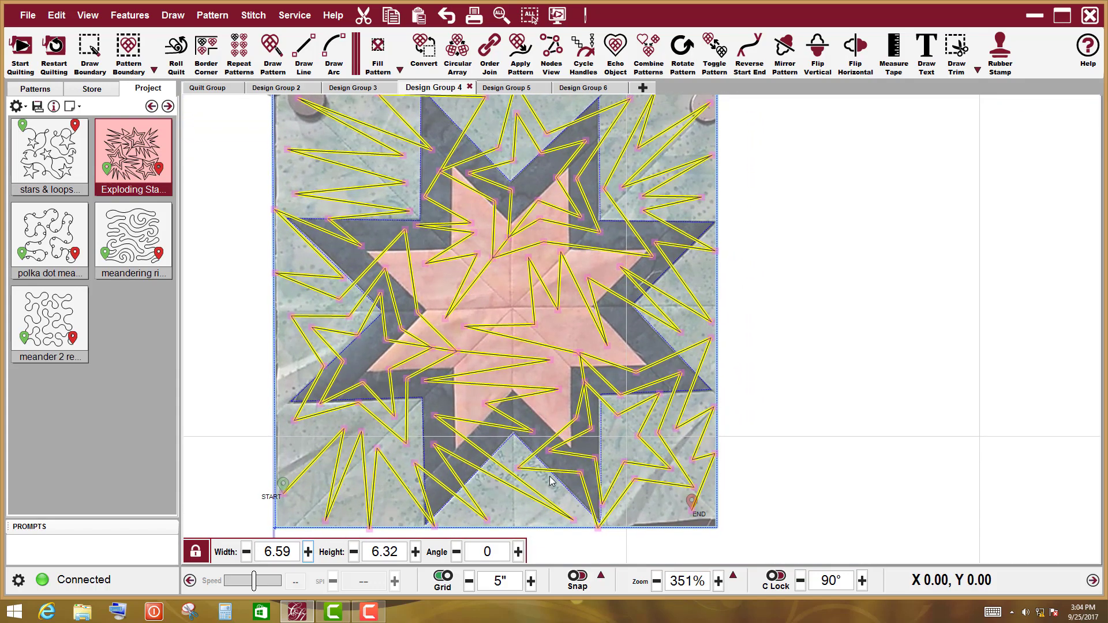
scroll(549, 483, "down", 2)
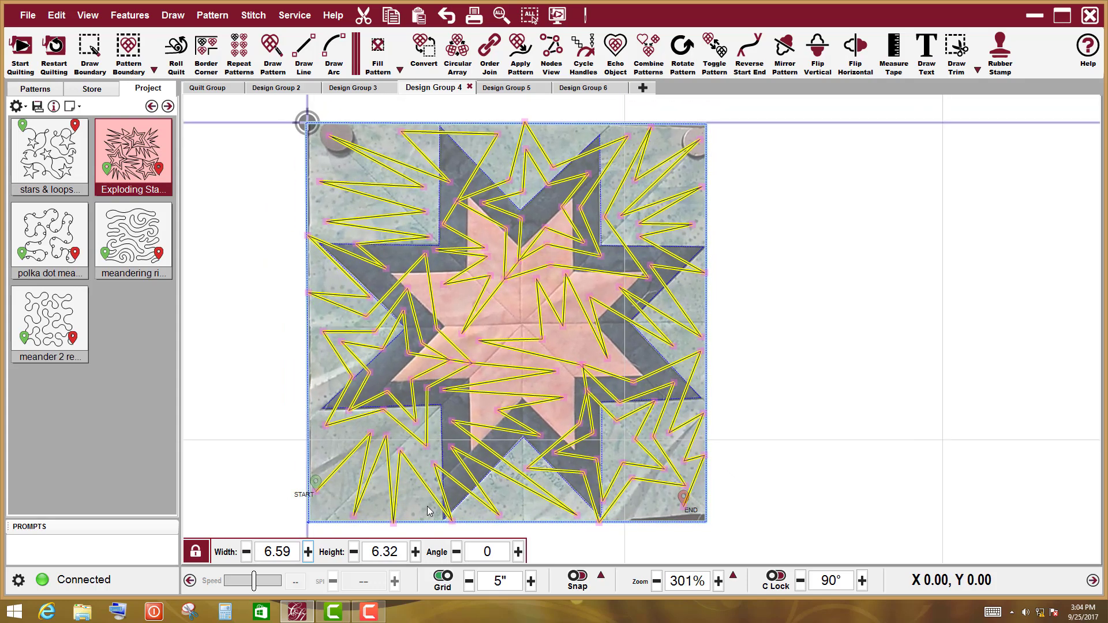
scroll(448, 508, "up", 2)
scroll(448, 508, "up", 3)
left_click_drag(466, 532, 541, 466)
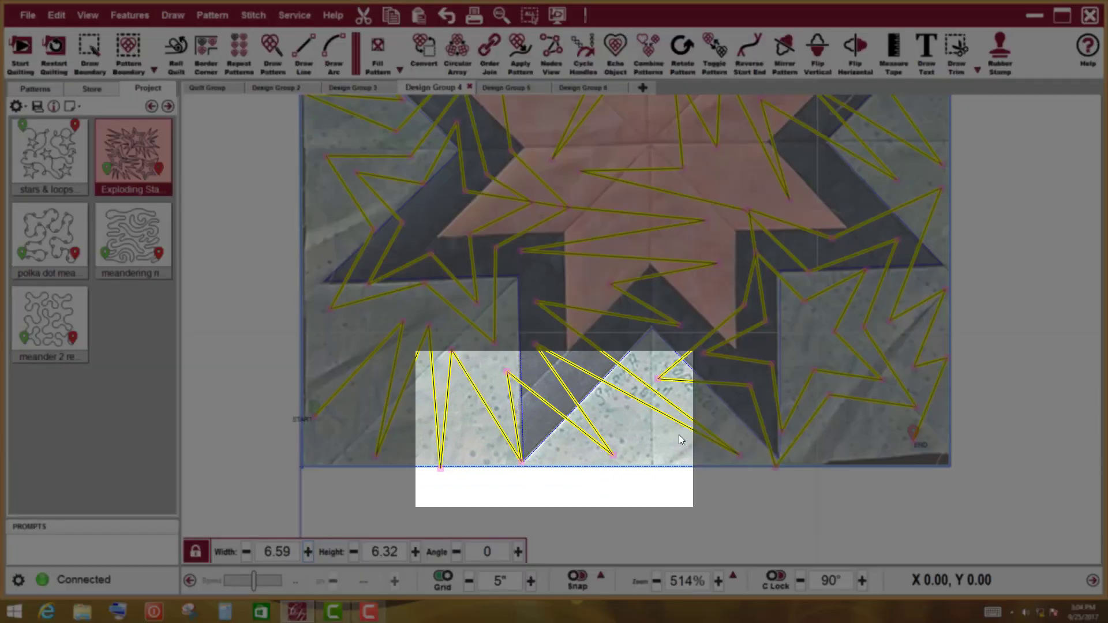
scroll(678, 435, "down", 1)
scroll(670, 441, "down", 2)
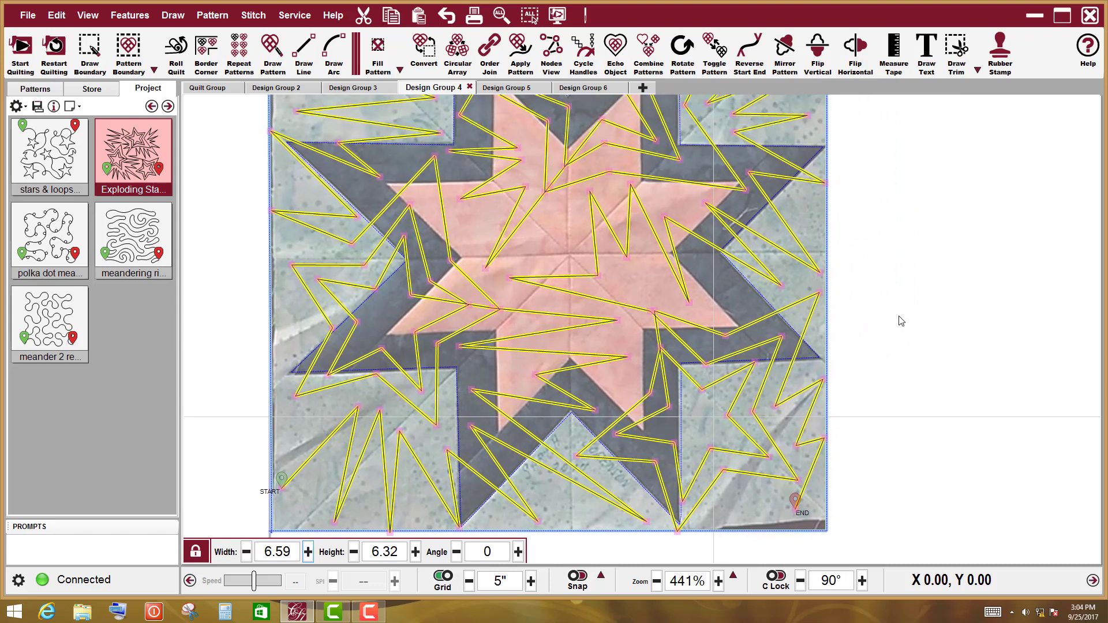
Deselect, convert the star boundary into a stitch pattern, then convert it back to a boundary.
left_click(904, 320)
scroll(894, 312, "down", 5)
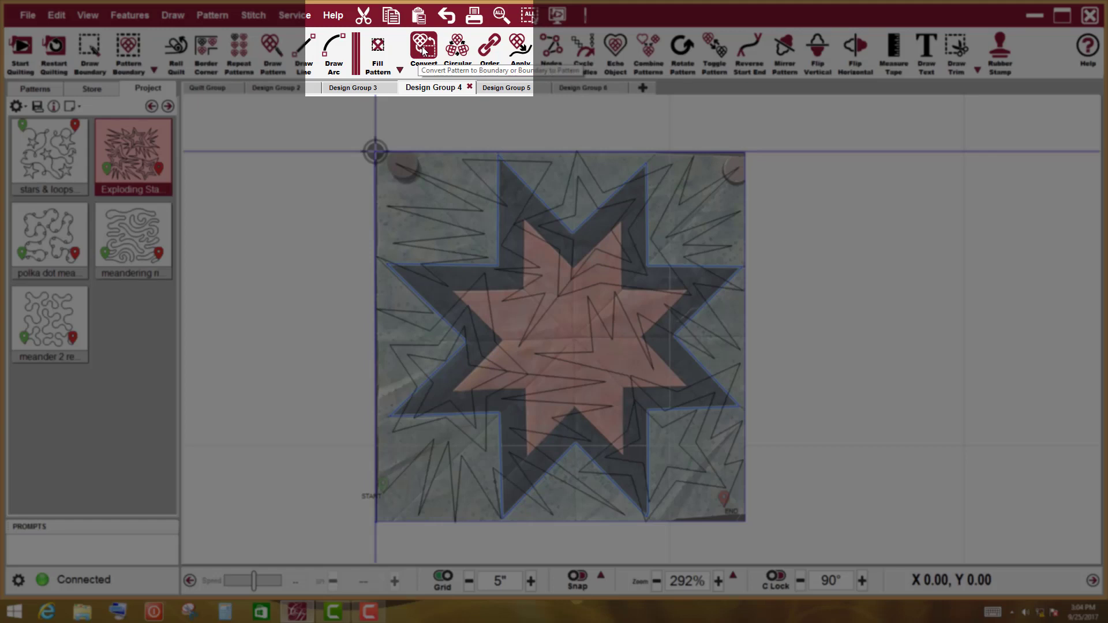
left_click(423, 51)
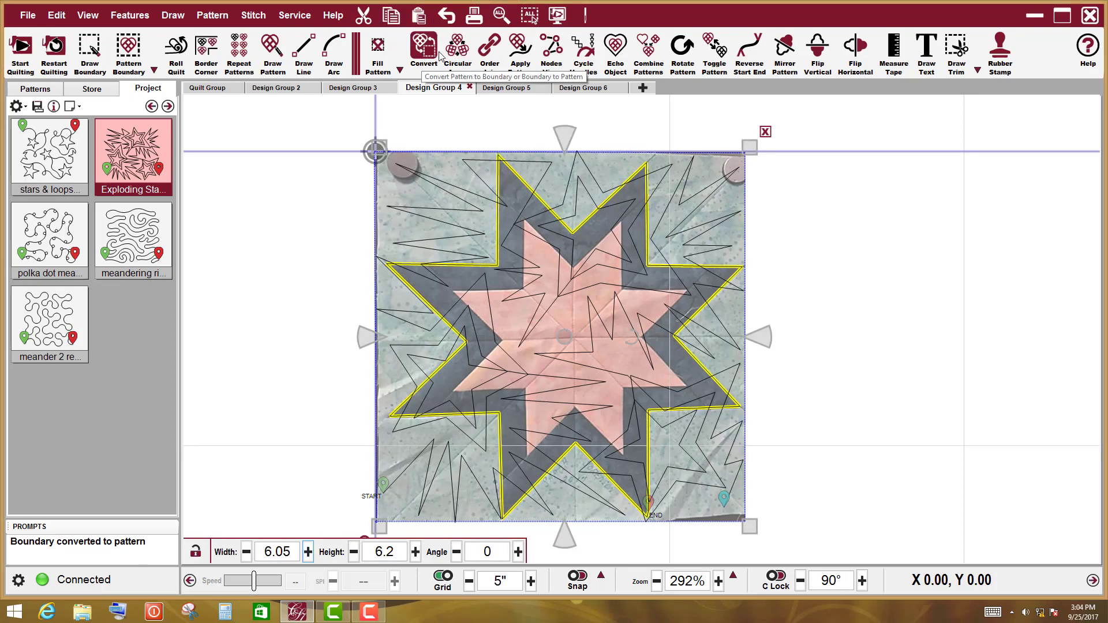
left_click(424, 52)
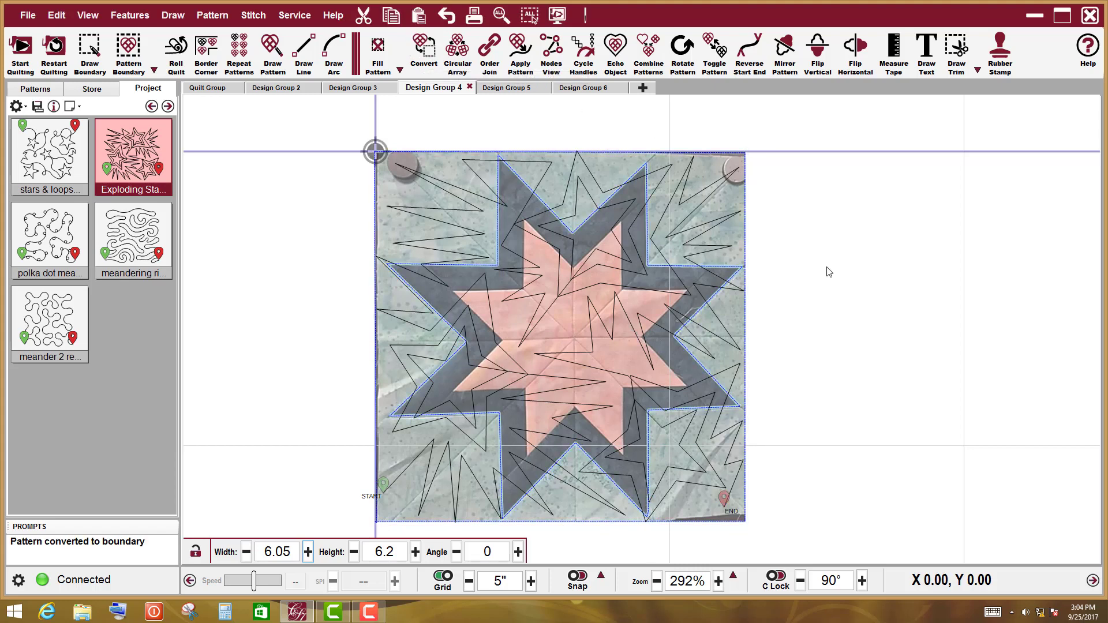
Convert the star boundary into a trim area using Convert > Boundary to Trim.
right_click(739, 274)
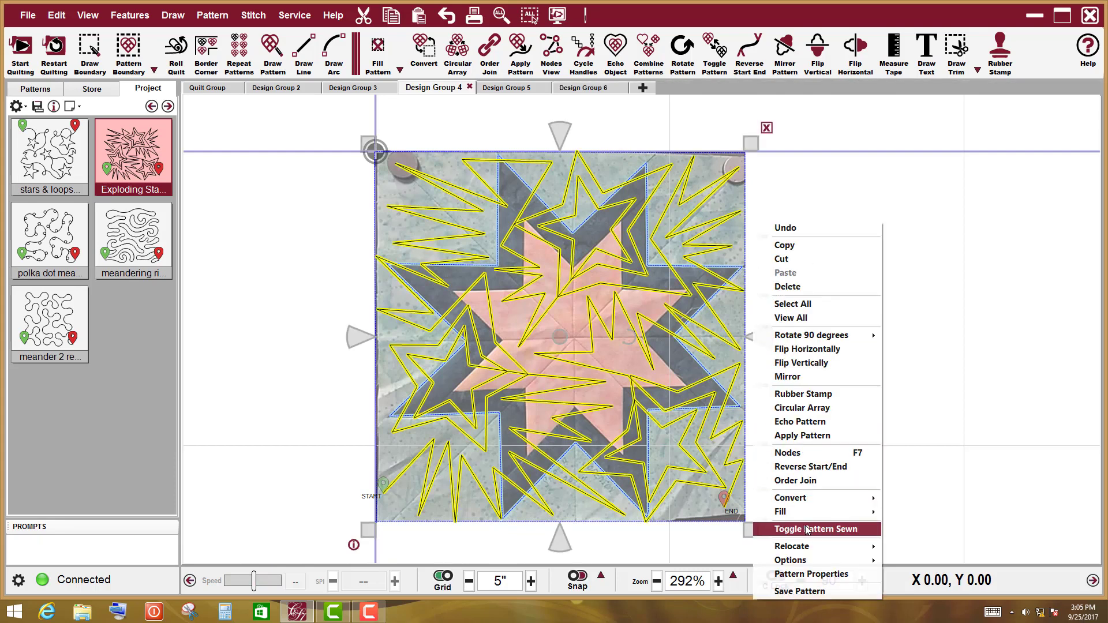
mouse_move(814, 508)
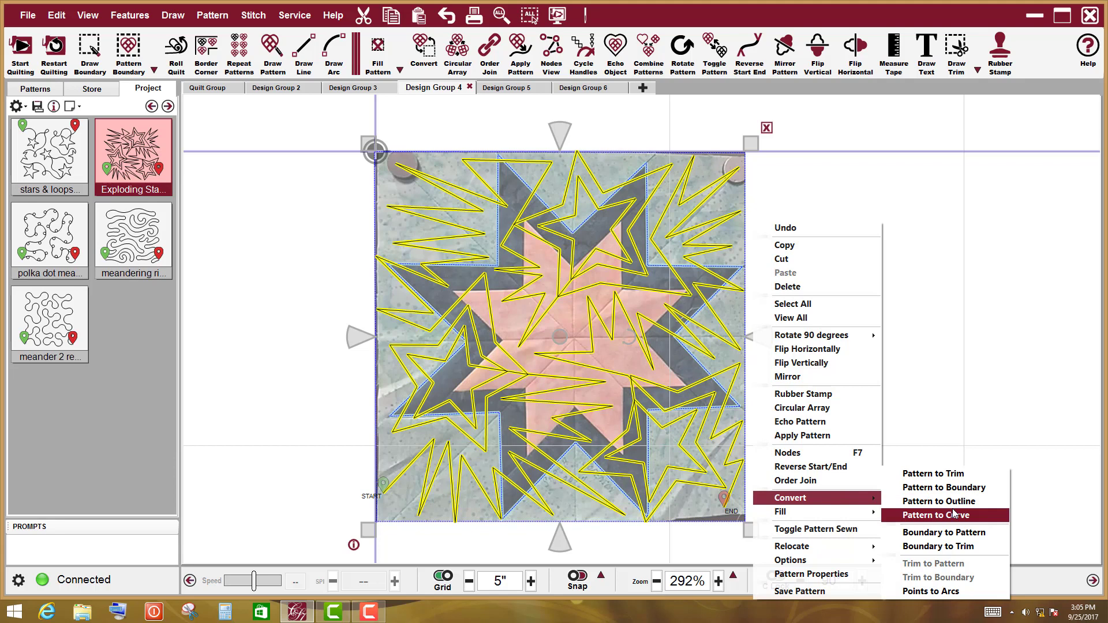
left_click(955, 548)
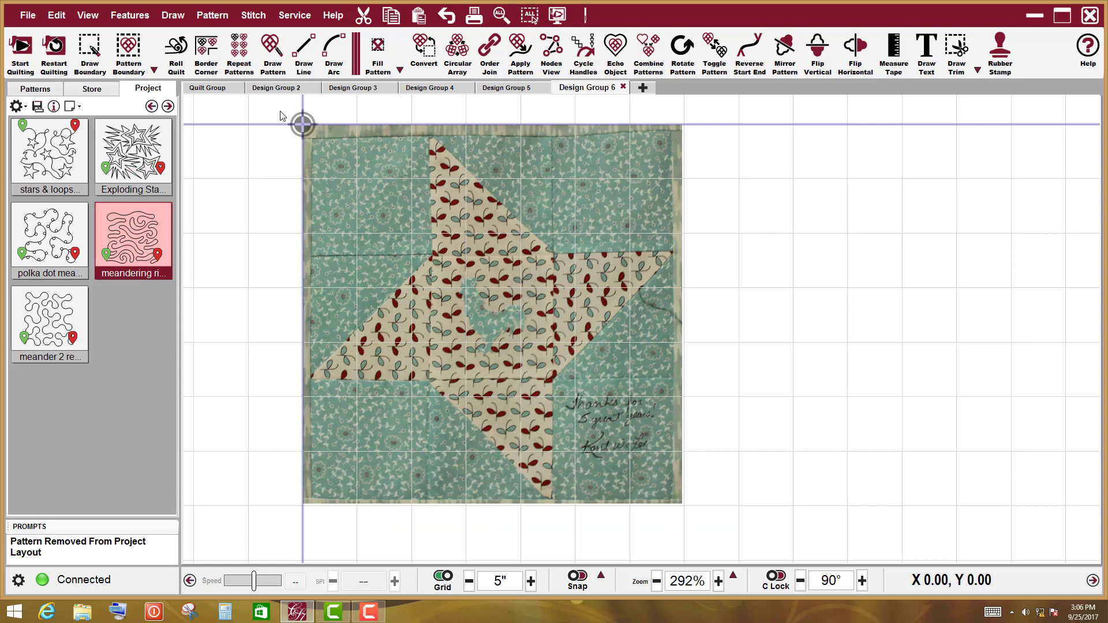
Repeat the meander from the block's upper-left corner at 34.75-inch height (34.19 × 34.75 inches).
left_click(238, 47)
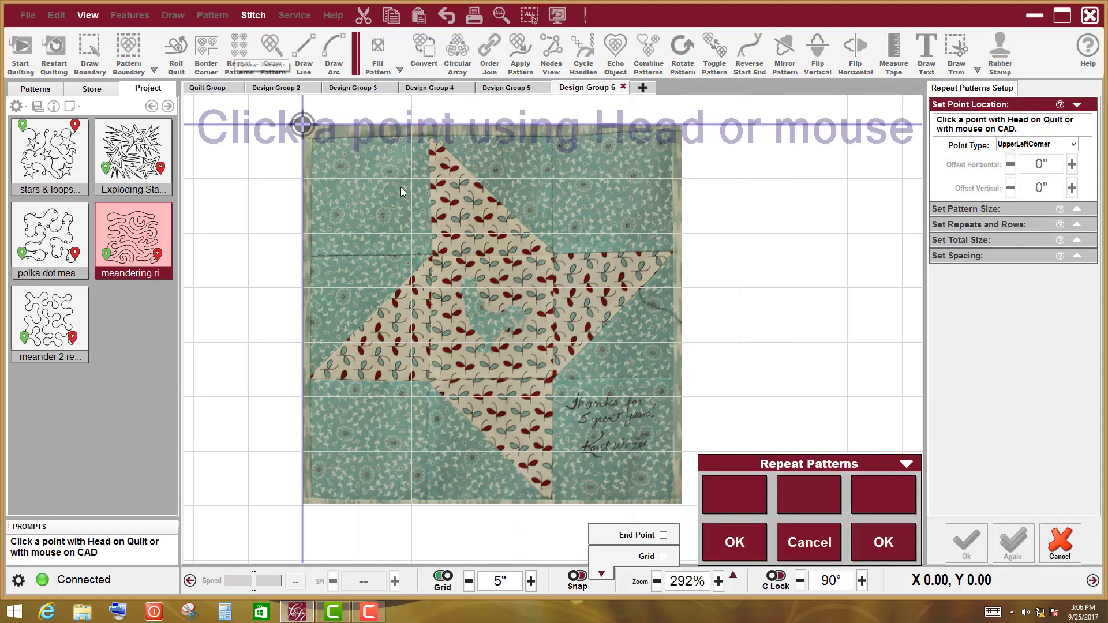
left_click(300, 124)
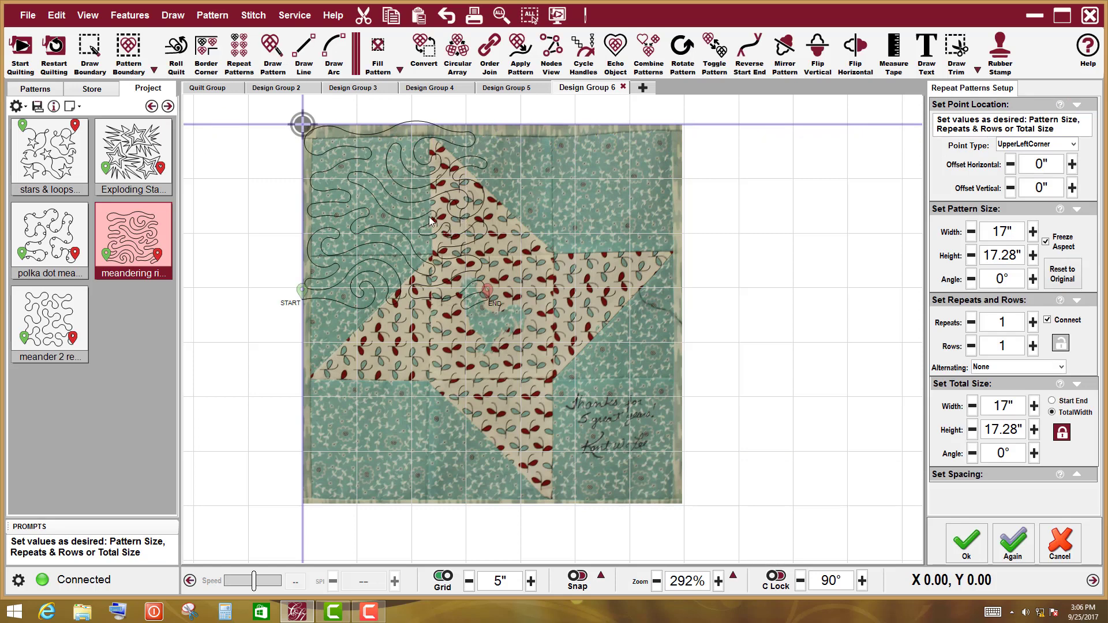
left_click_drag(1022, 254, 979, 255)
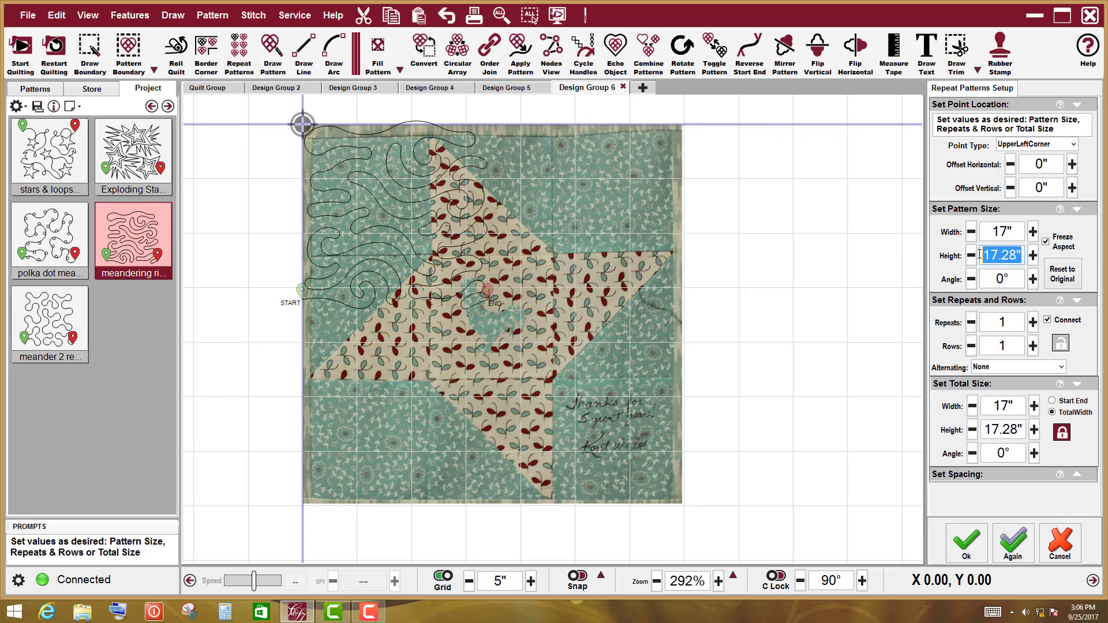
type("3")
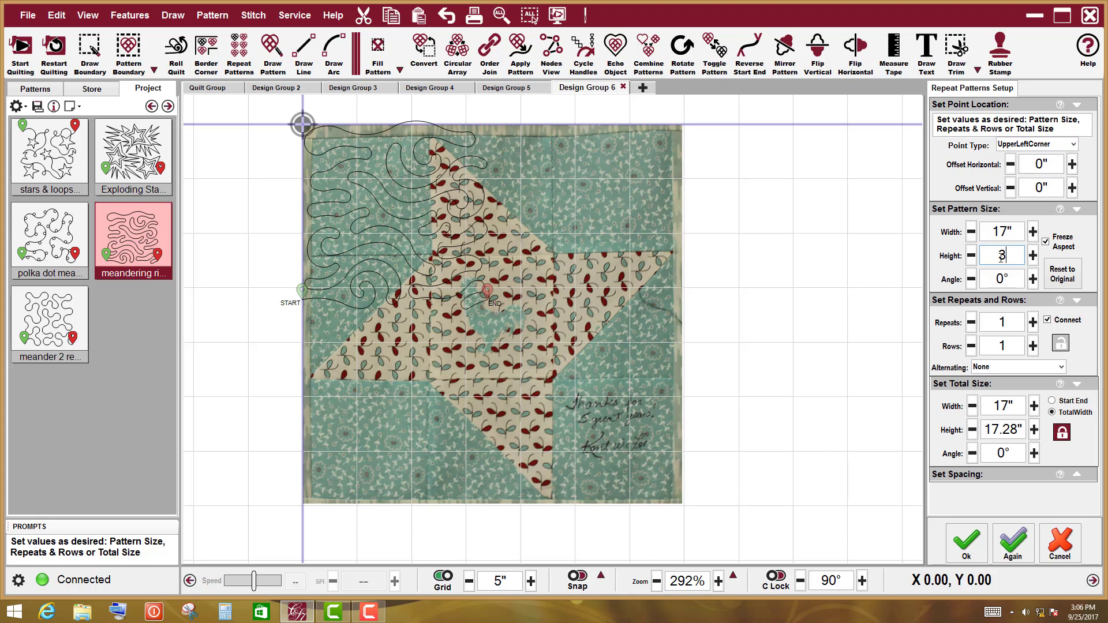
type("4.75")
key("Return")
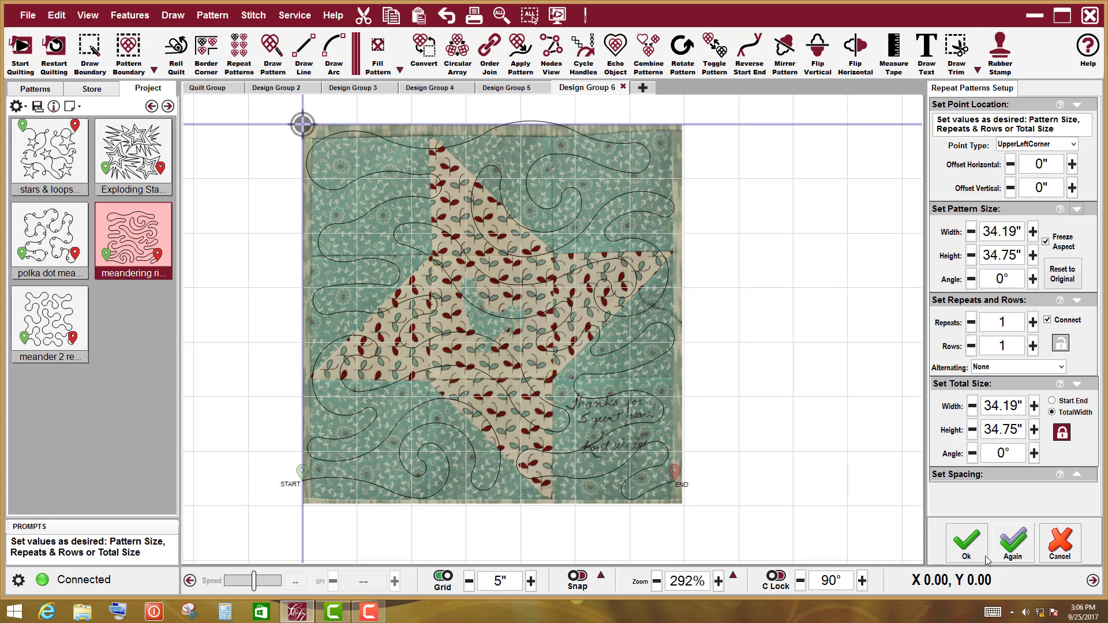
left_click(968, 553)
Lower the quilt photo's Image Opacity to about one third in Image Attributes.
right_click(865, 246)
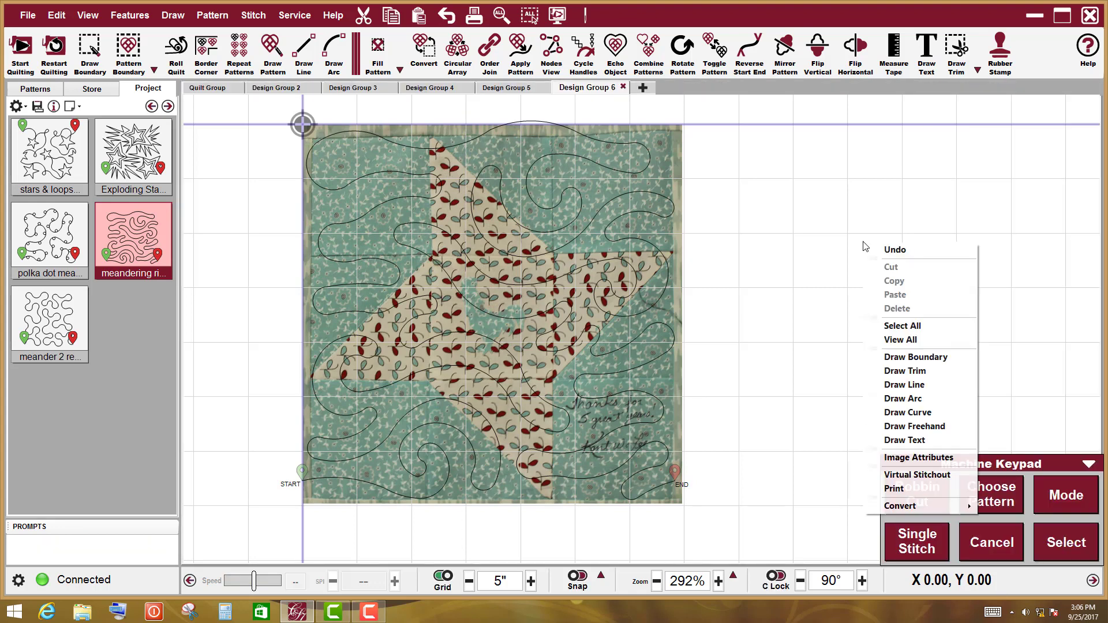
left_click(918, 457)
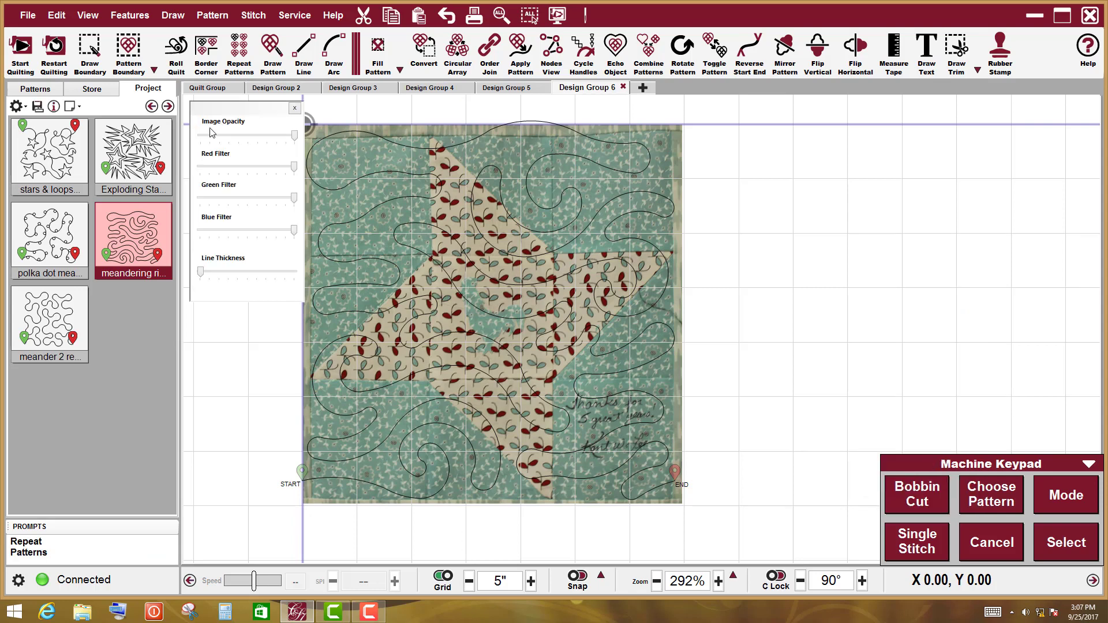
left_click_drag(295, 138, 236, 139)
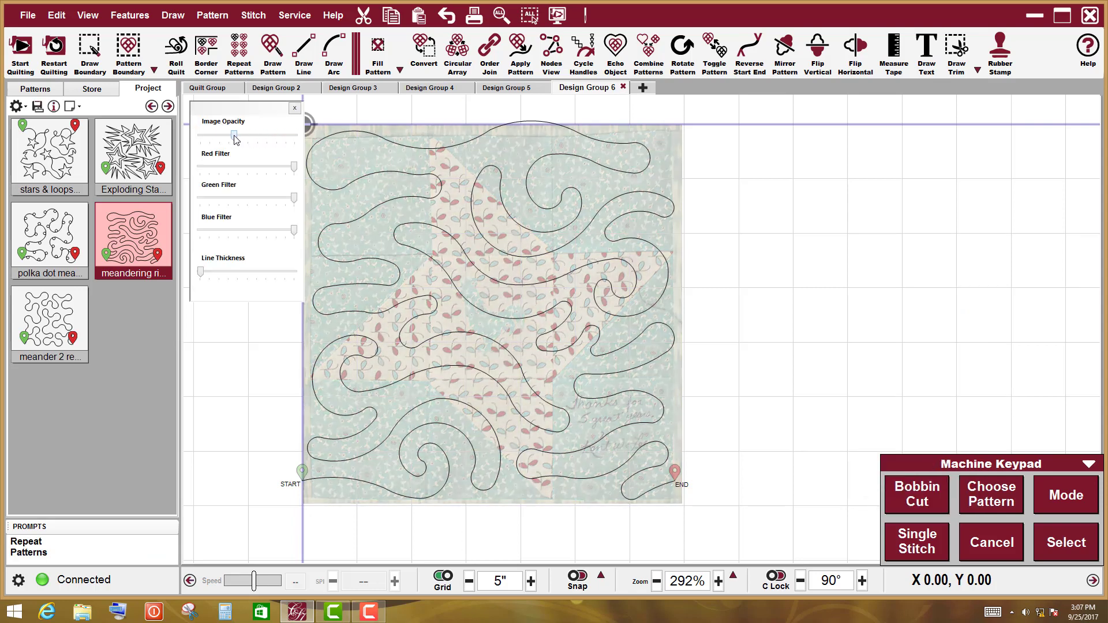
left_click(295, 108)
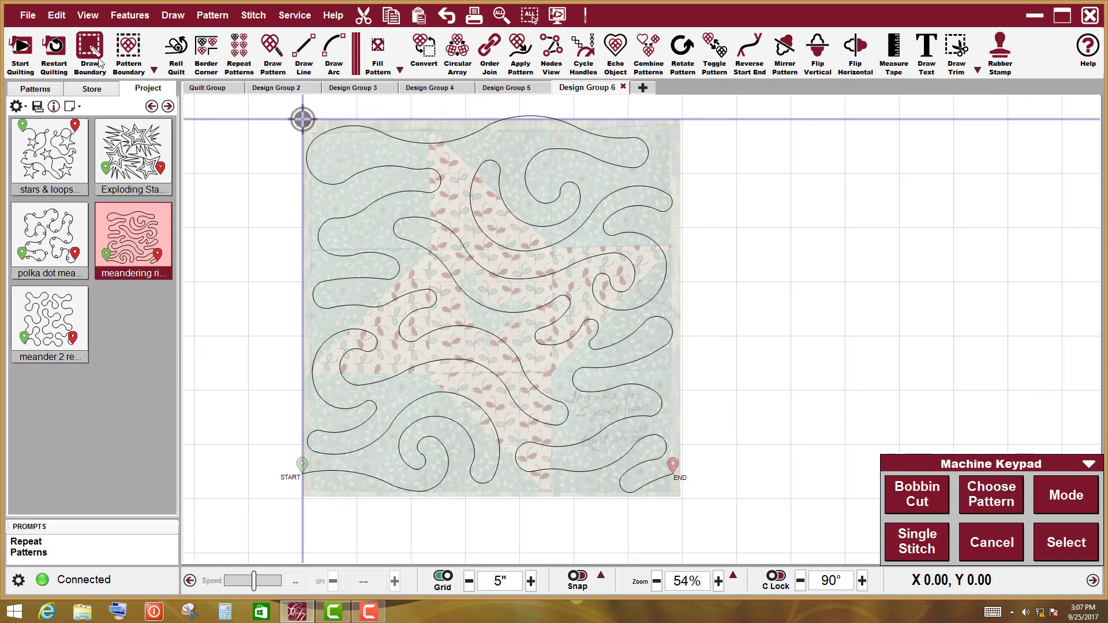
Draw a boundary through each star tip and inner corner, closing it back at the top.
left_click(90, 51)
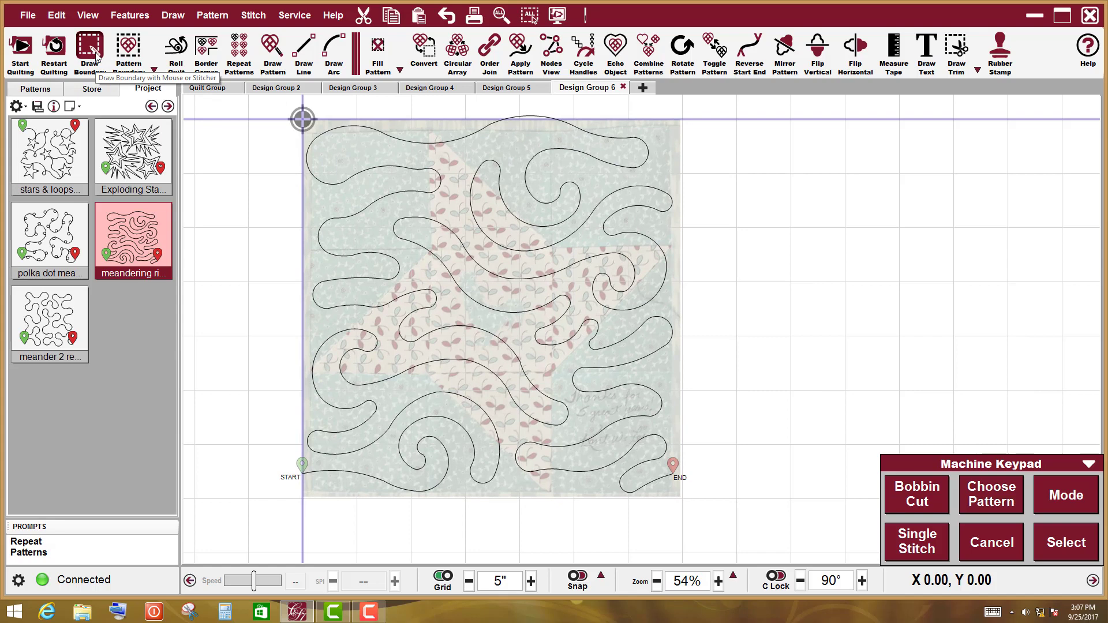
left_click(431, 238)
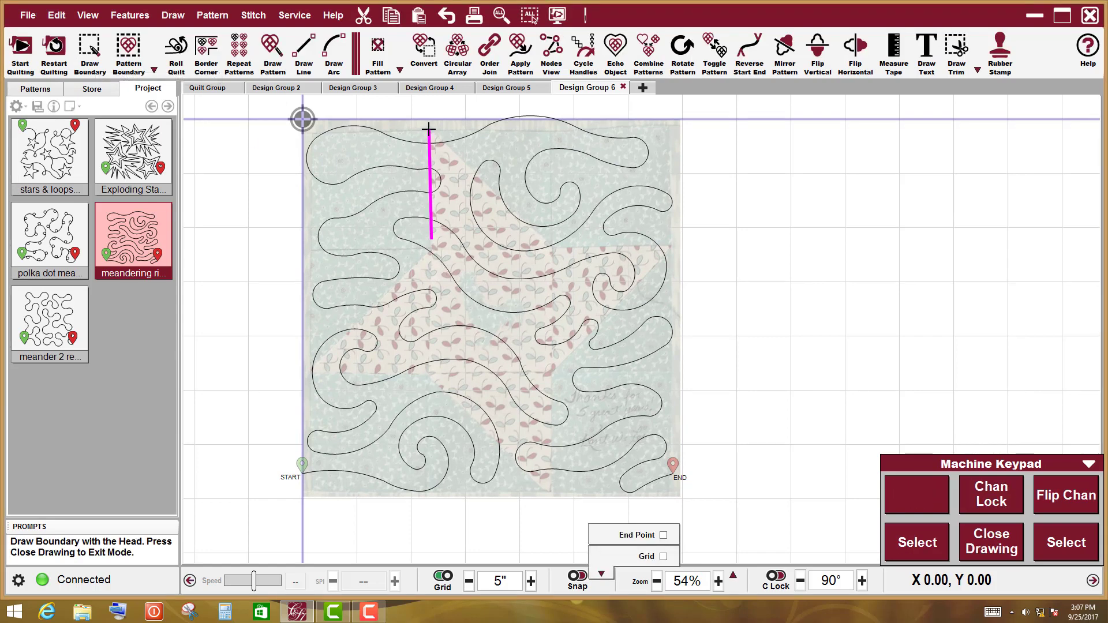
left_click(428, 130)
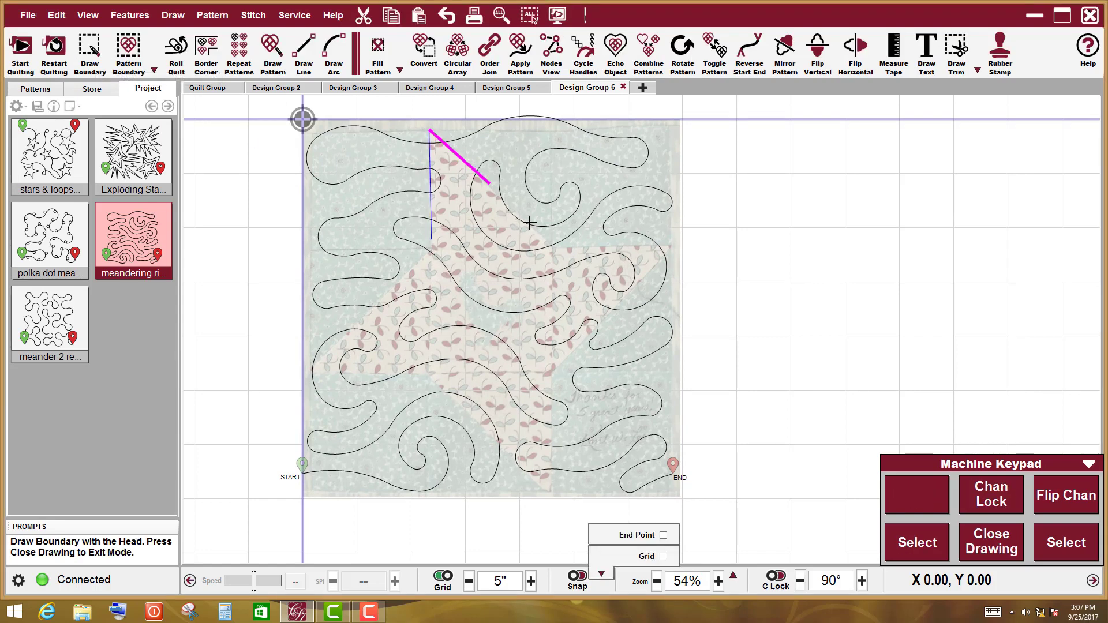
left_click(551, 245)
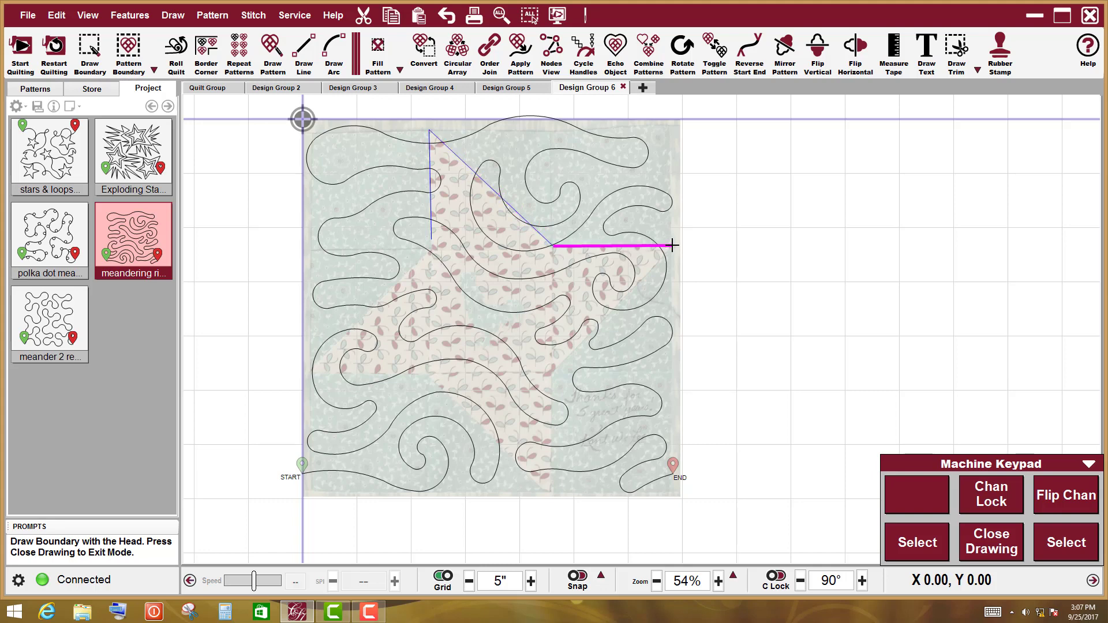
left_click(670, 246)
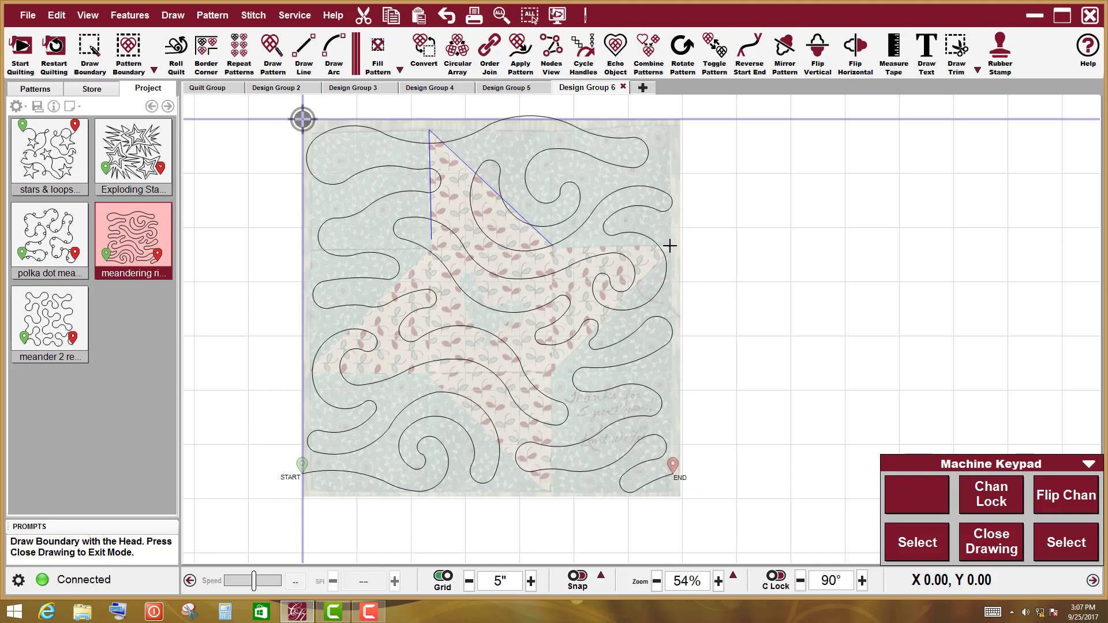
left_click(551, 374)
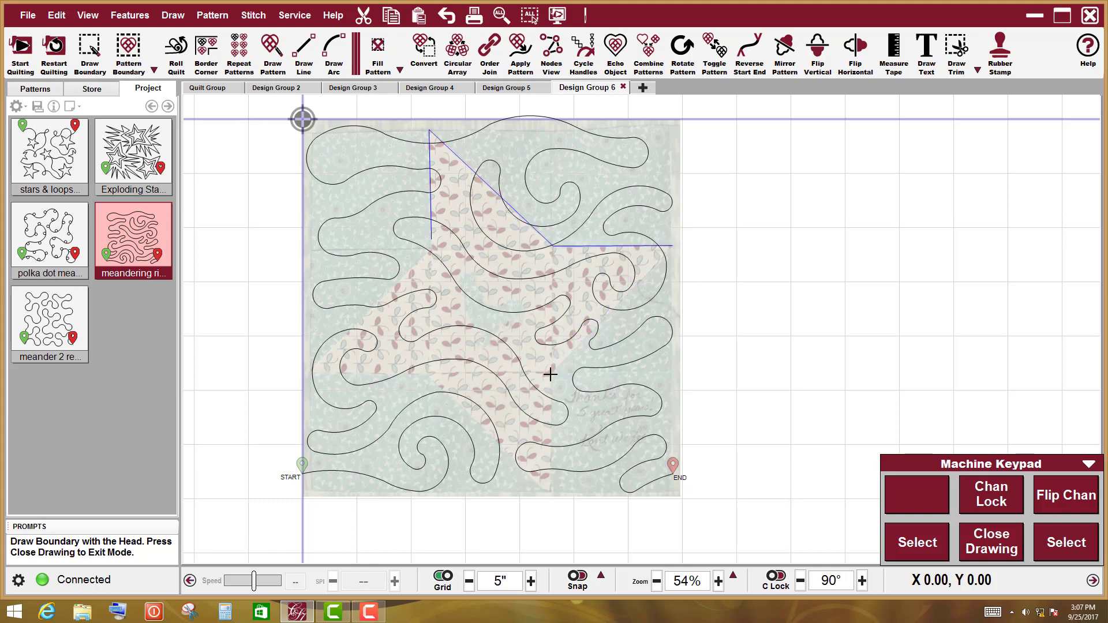
left_click(553, 494)
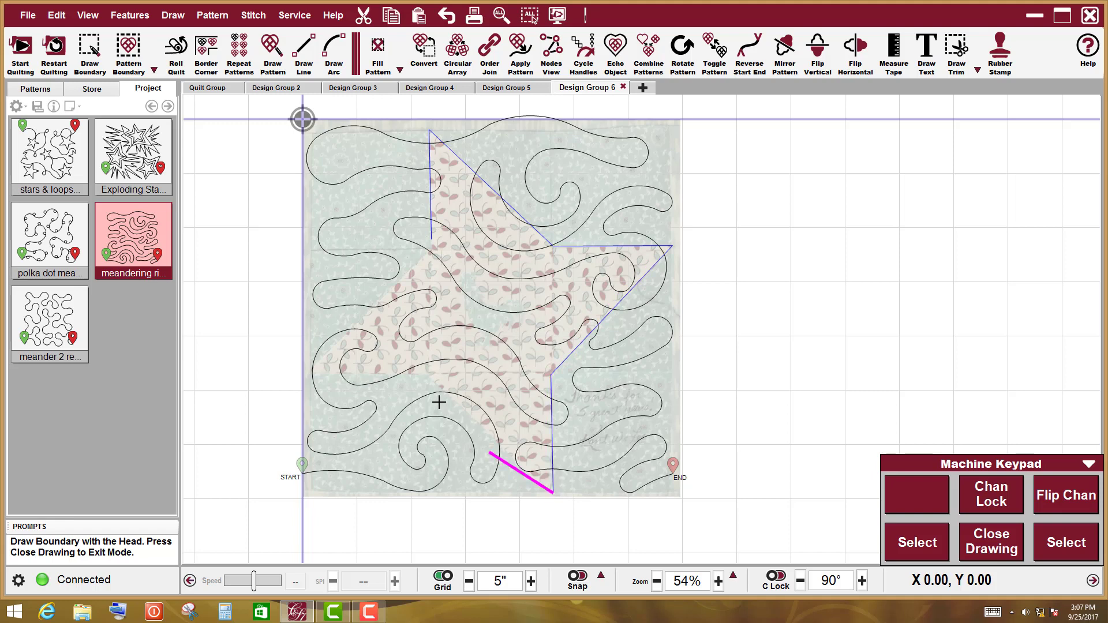
left_click(428, 374)
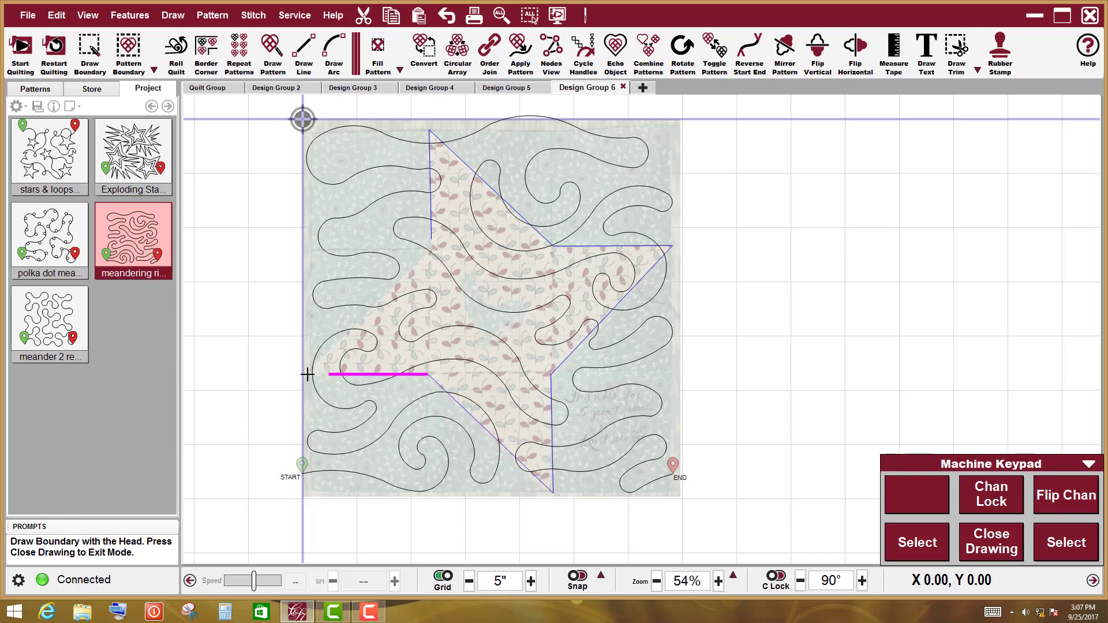
left_click(310, 374)
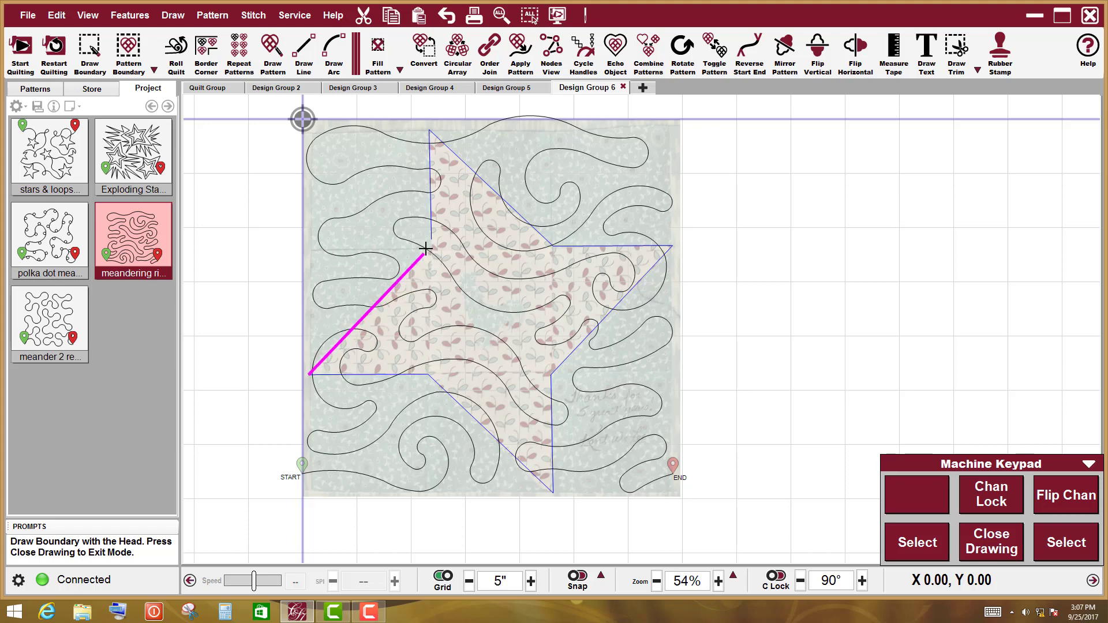
left_click(429, 247)
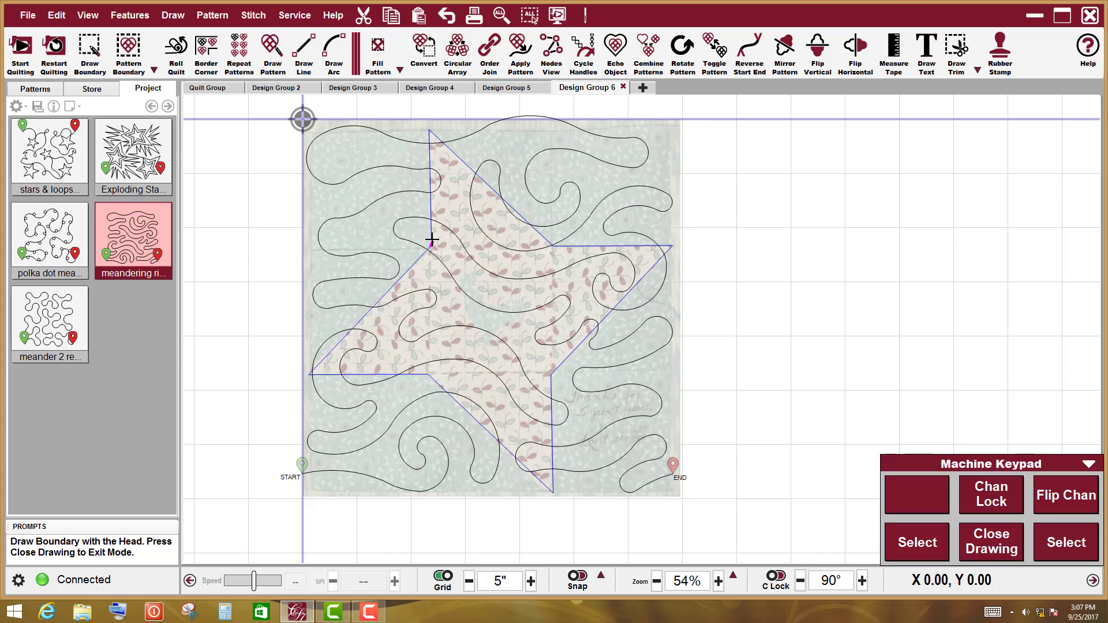
left_click(431, 239)
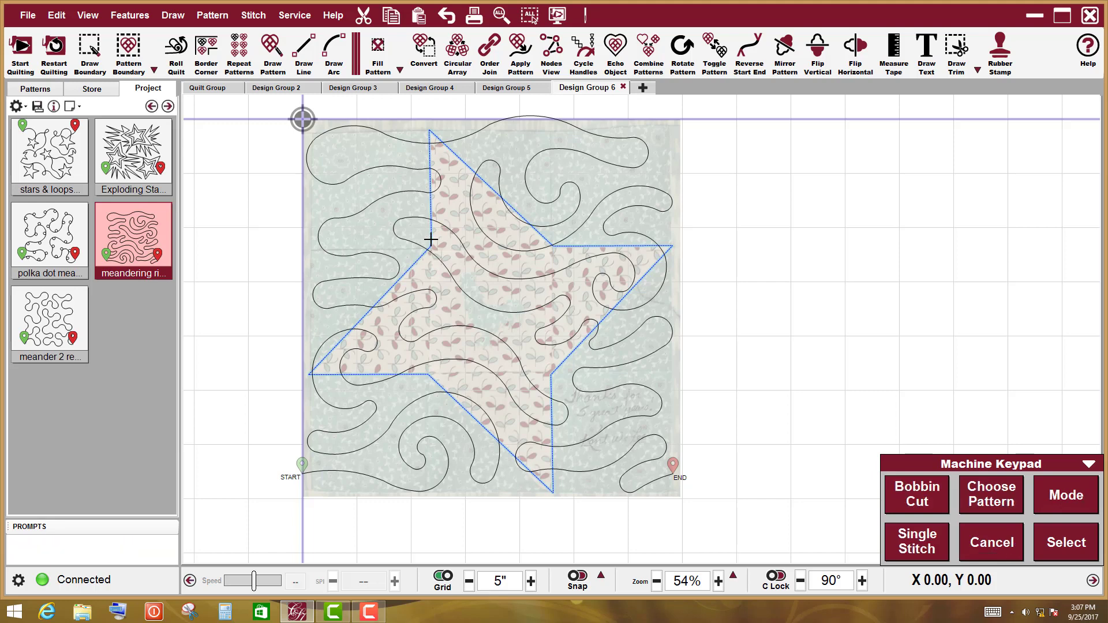
In Nodes View, drag one top-left and one left-edge meander node downward, then deselect.
left_click_drag(447, 179, 461, 229)
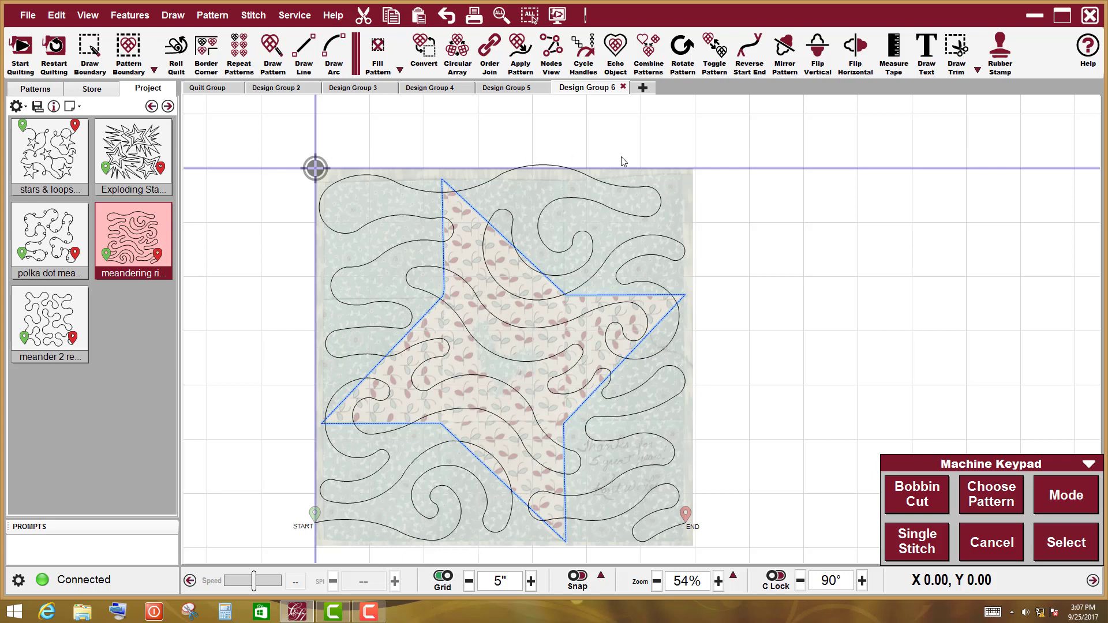
left_click(473, 191)
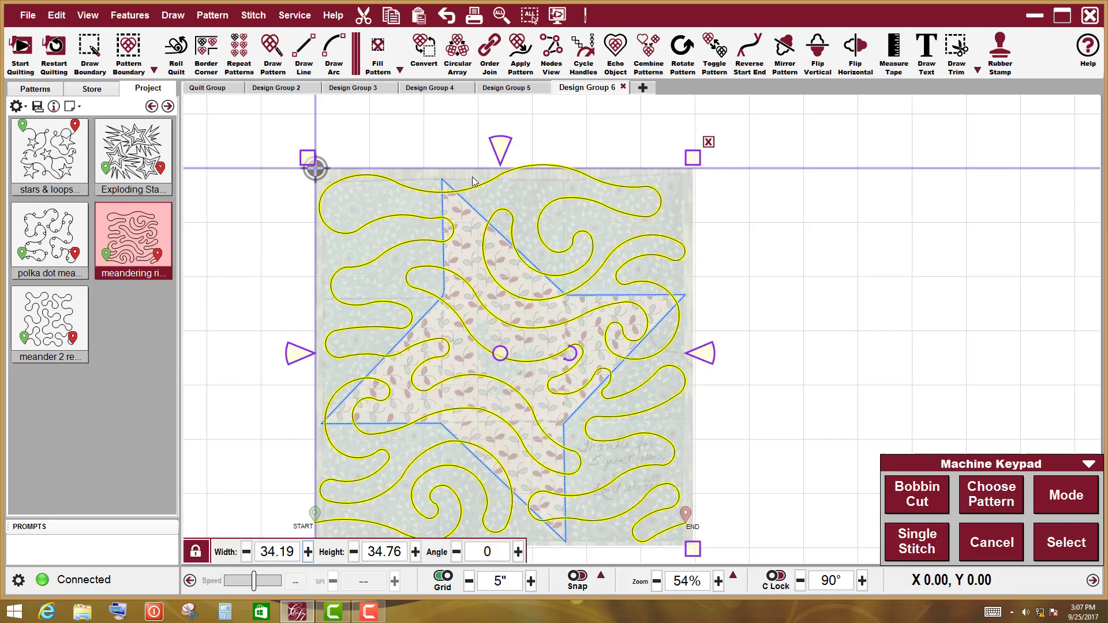
left_click(559, 48)
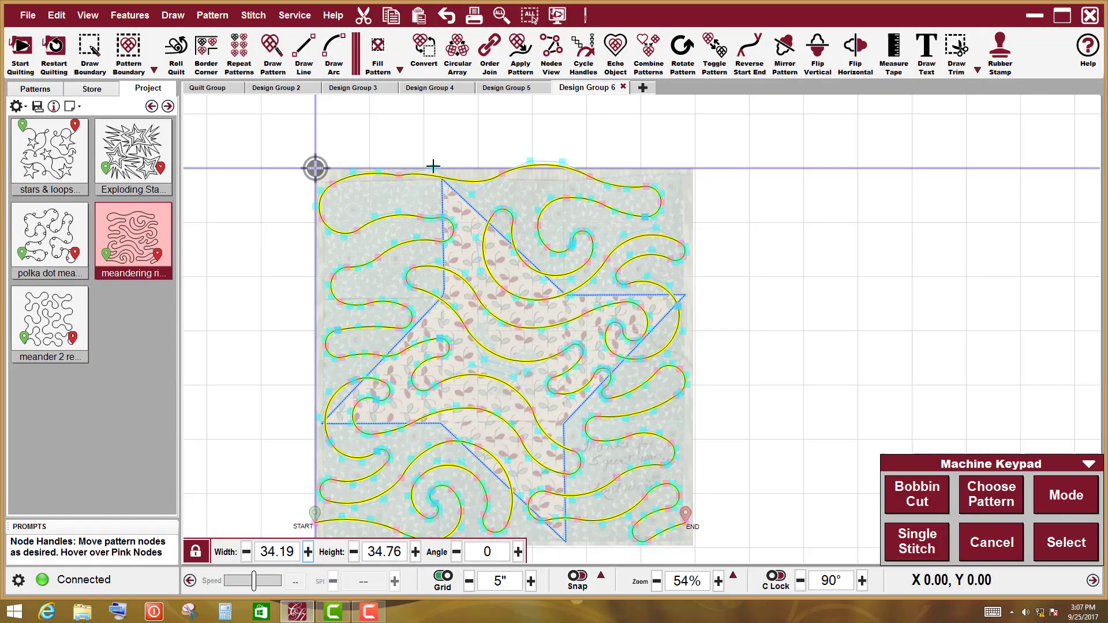
left_click_drag(377, 183, 371, 207)
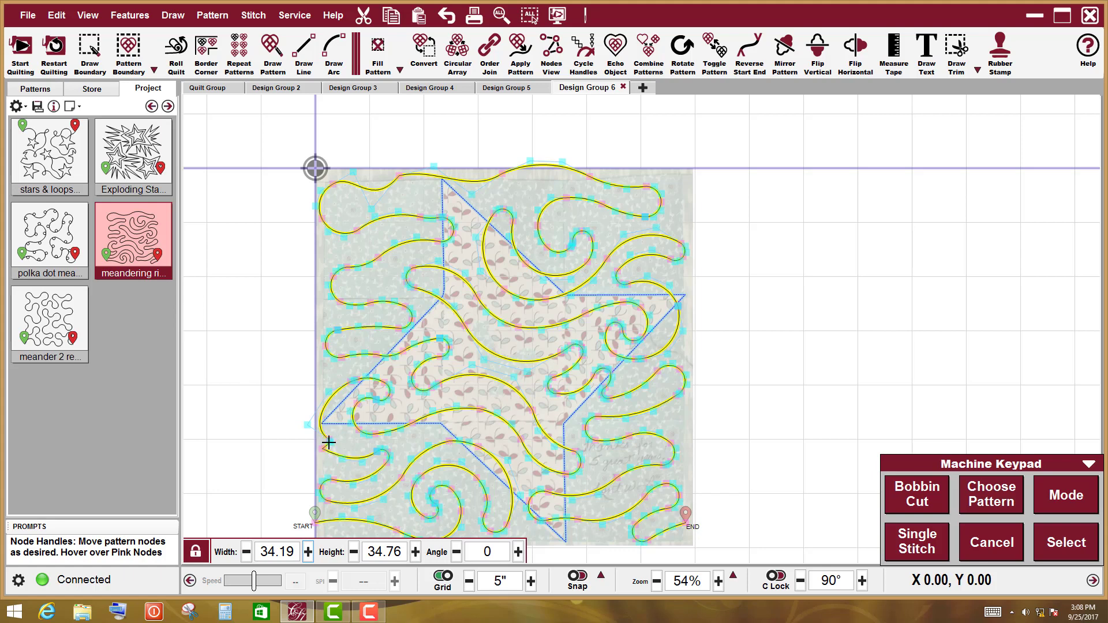
mouse_move(326, 441)
left_mouse_down()
mouse_move(322, 458)
mouse_move(321, 441)
mouse_move(324, 456)
mouse_move(337, 450)
left_mouse_up()
left_click(727, 217)
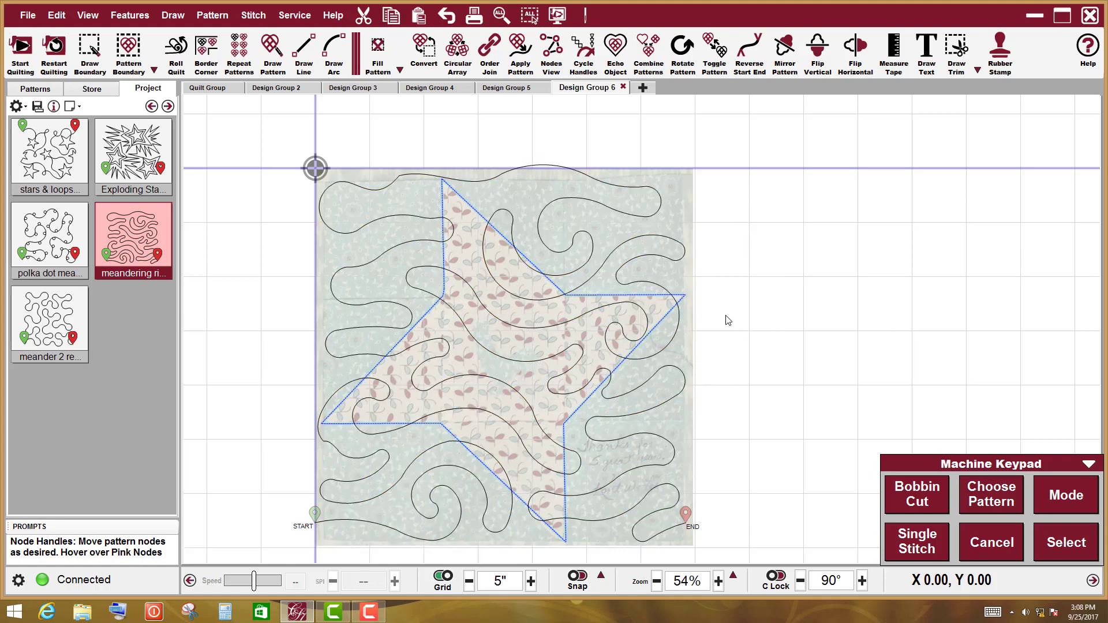
Turn the star boundary into a pale yellow trim shape with Boundary to Trim.
right_click(688, 299)
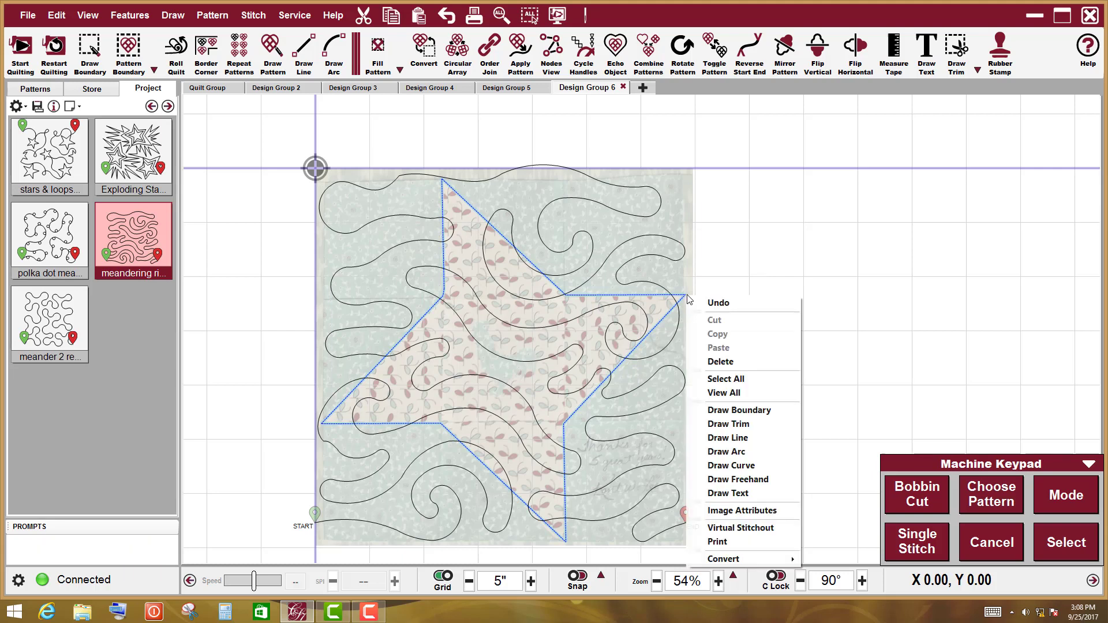
mouse_move(766, 564)
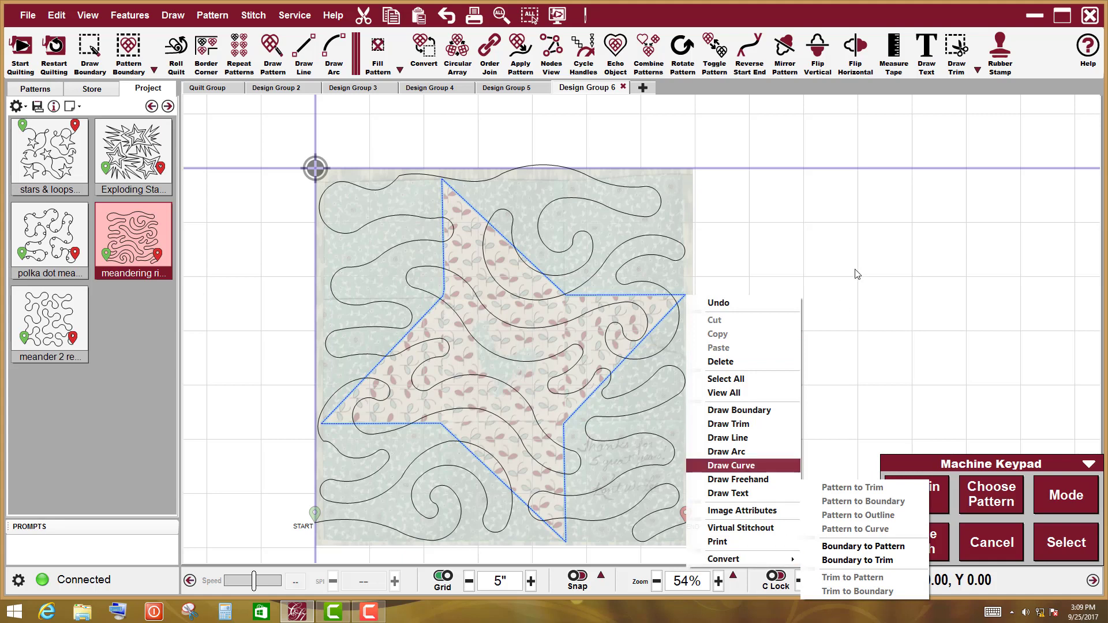
left_click(867, 279)
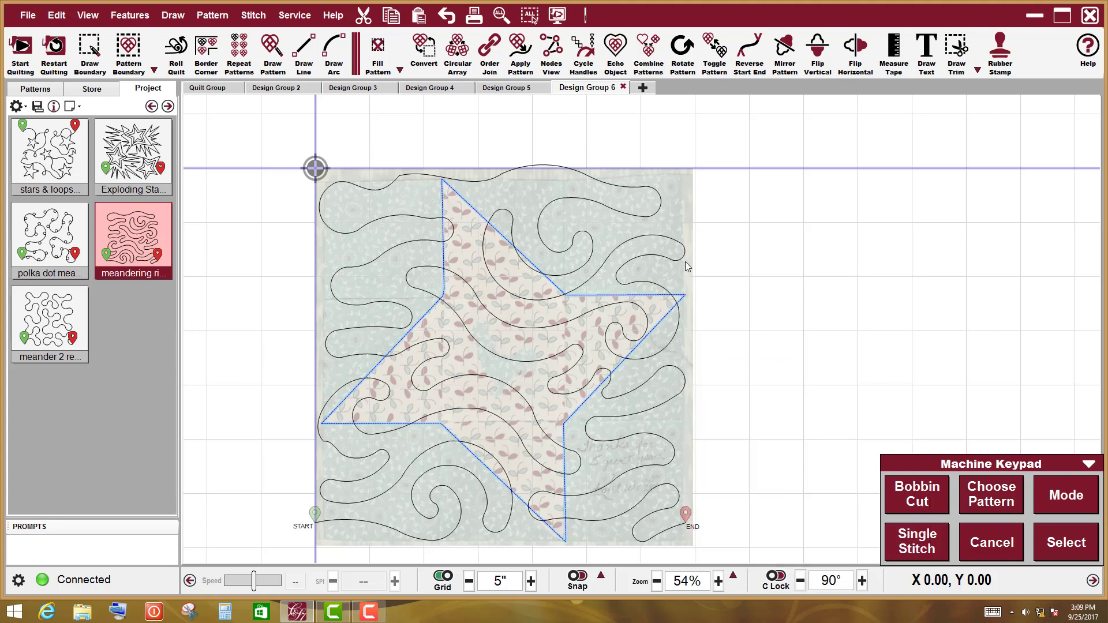
right_click(727, 291)
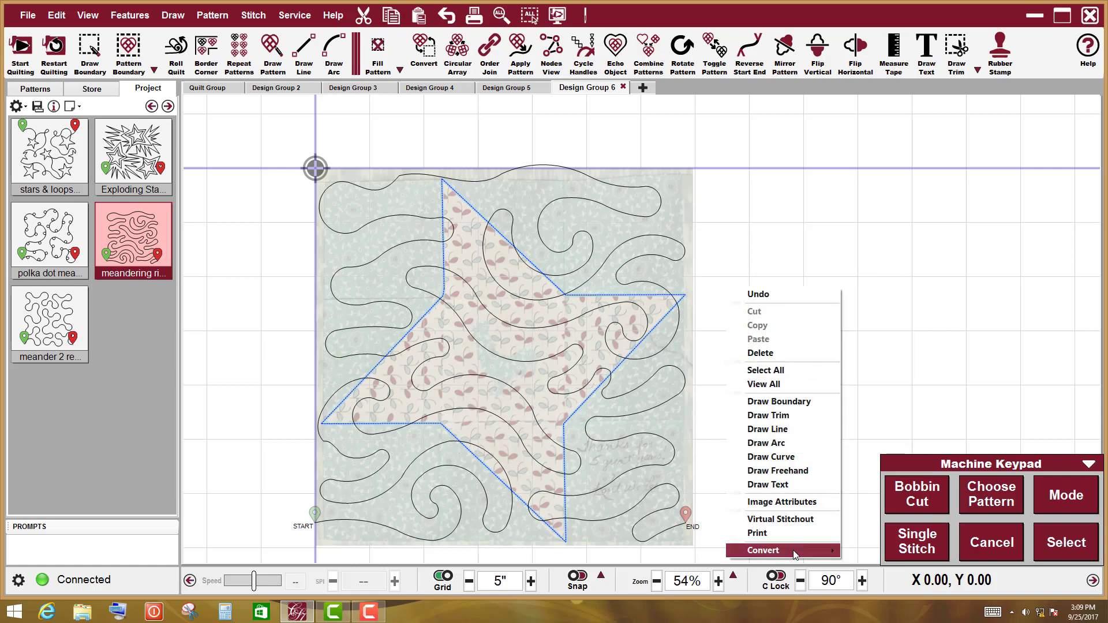
mouse_move(825, 549)
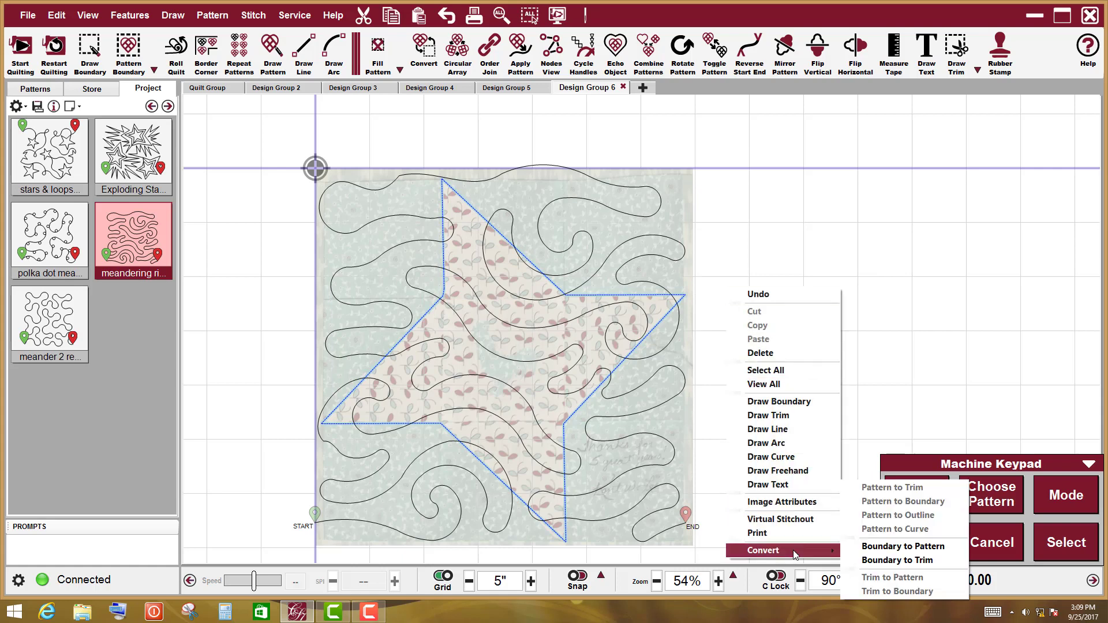
left_click(896, 560)
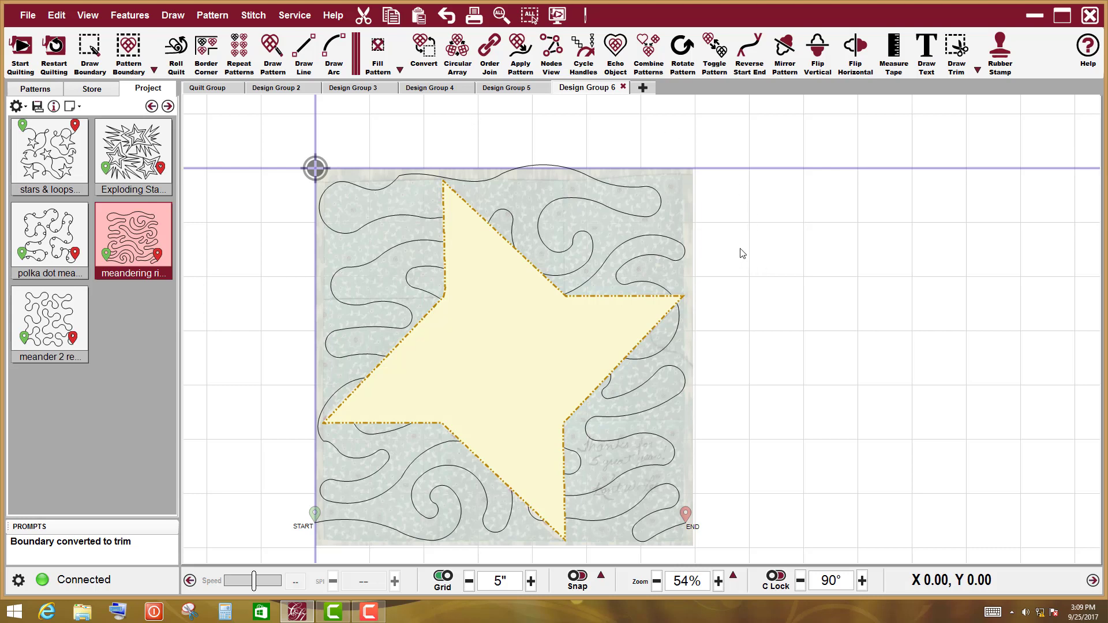
Select the pale yellow star trim shape in the middle of the block.
right_click(596, 320)
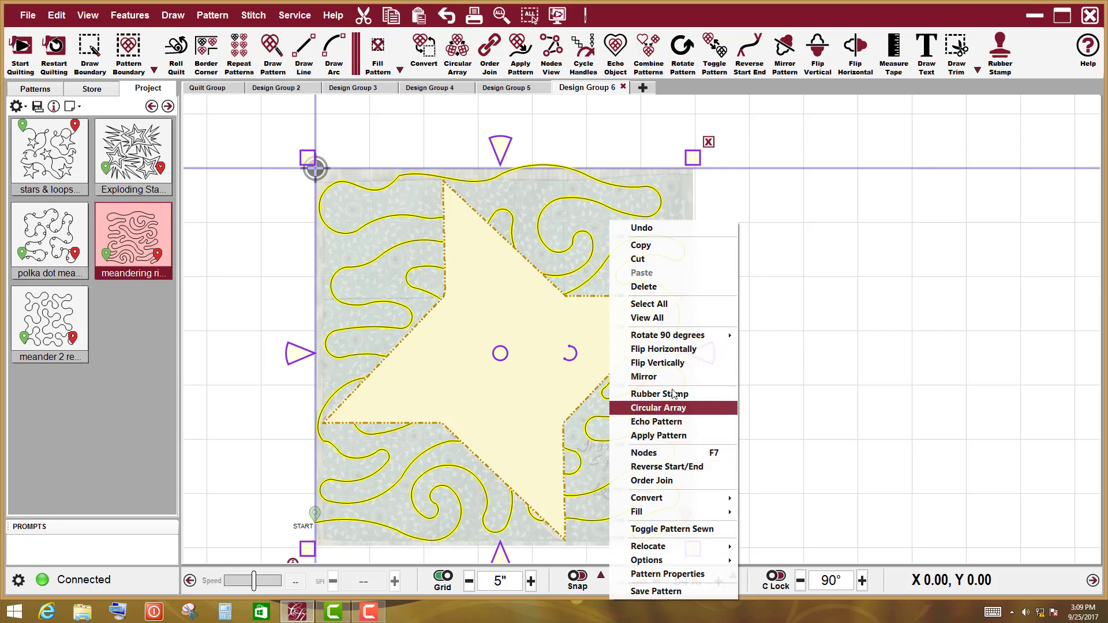
left_click(829, 351)
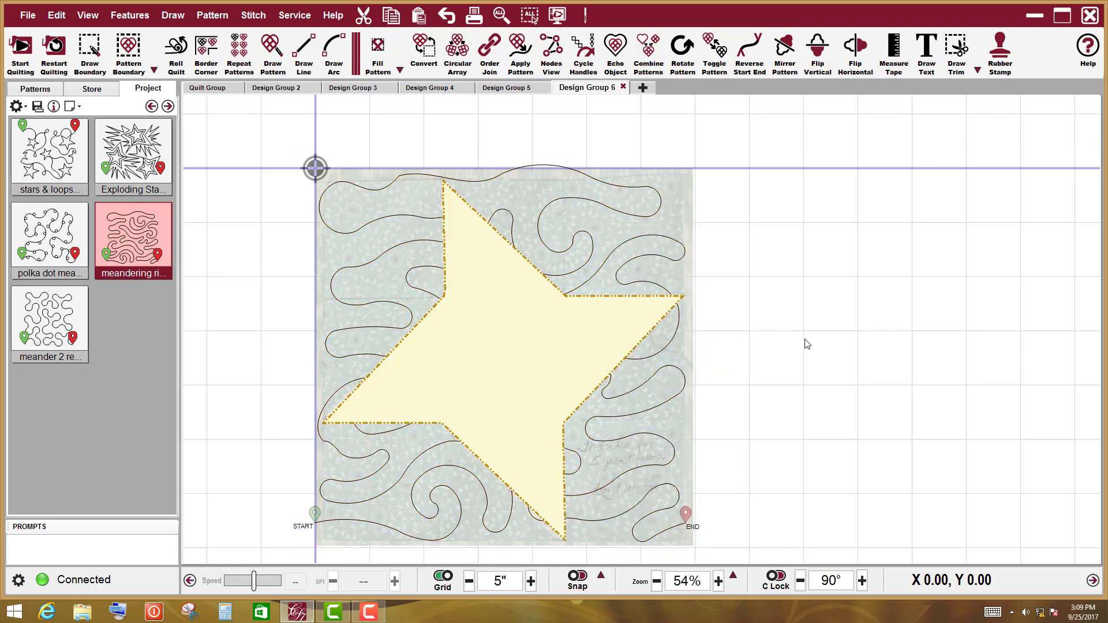
right_click(782, 344)
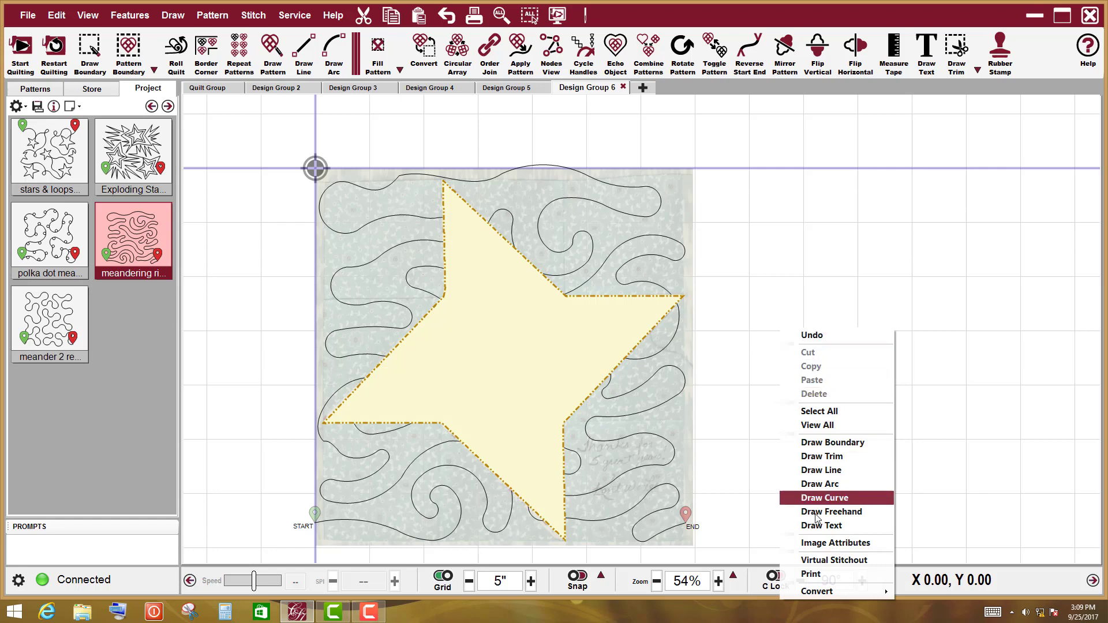
mouse_move(817, 592)
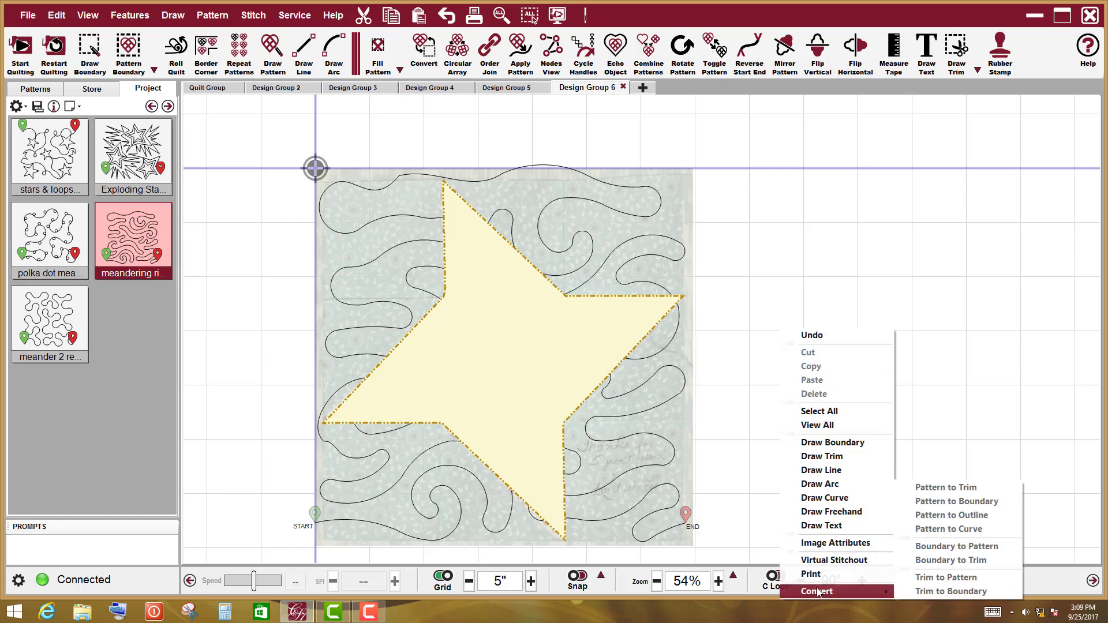
left_click(788, 234)
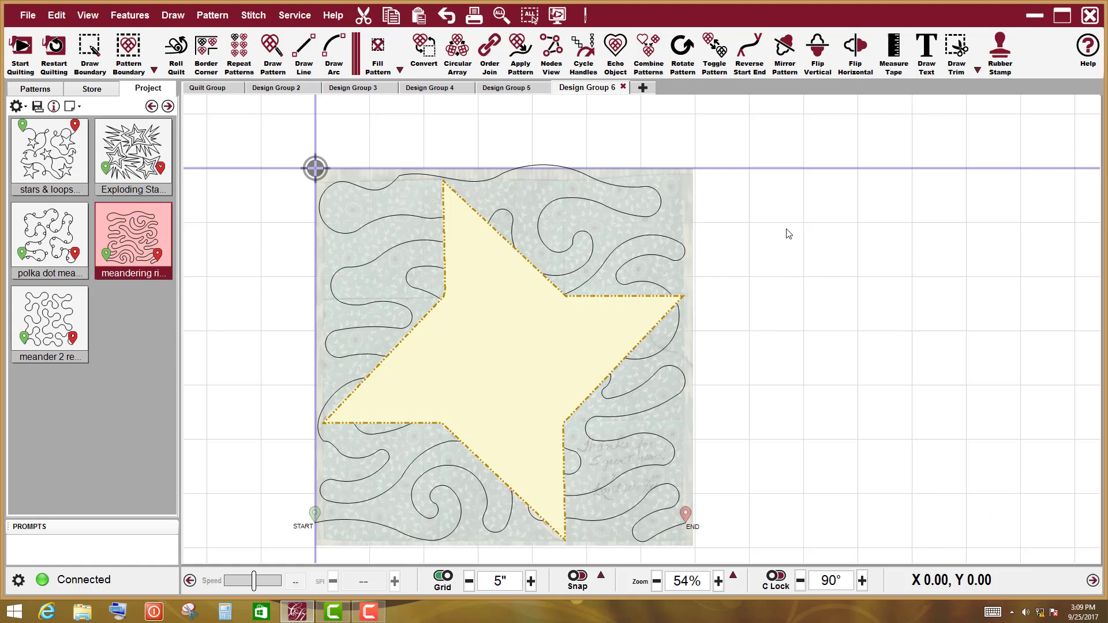
left_click(543, 345)
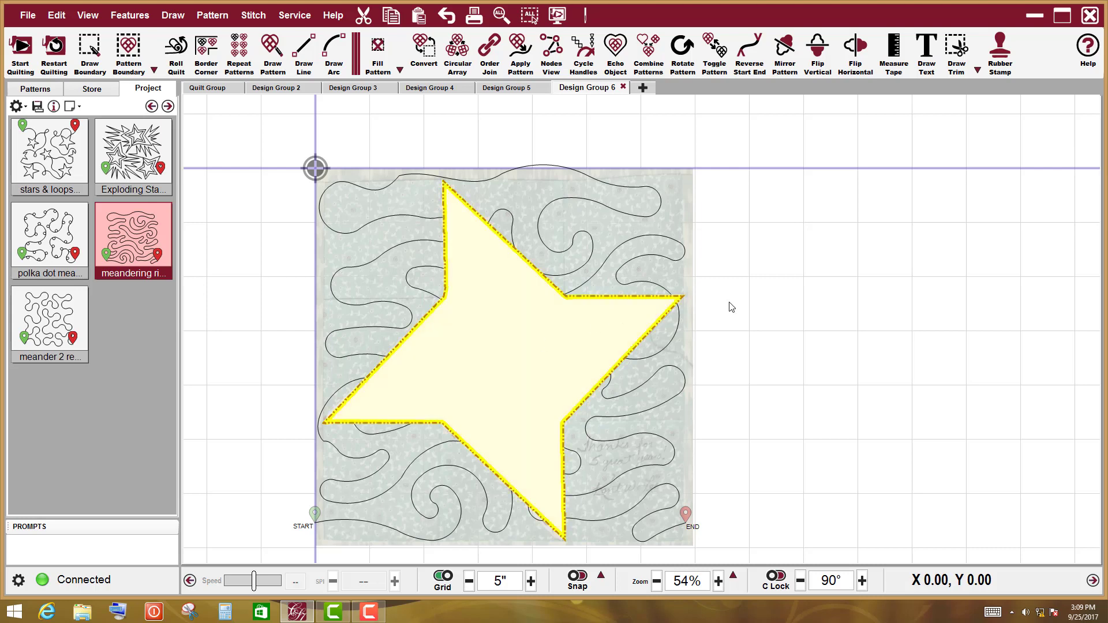